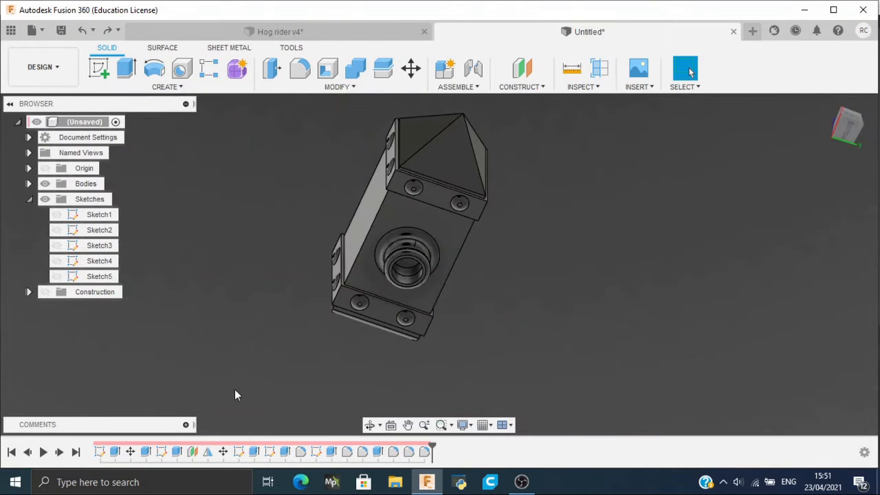
Step: Show Sketch5 and extrude its inner circle 70 mm with the Join operation to form the hammer's handle
{"action": "left_click", "coordinate": [58, 278]}
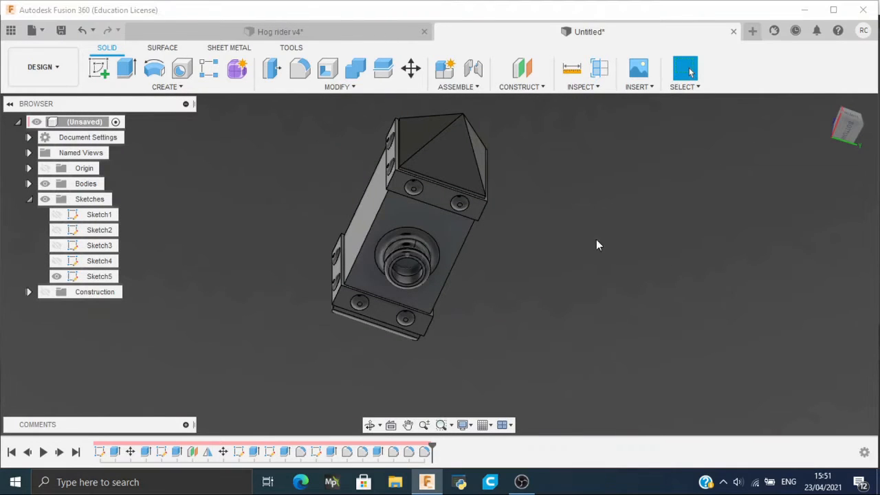
{"action": "mouse_move", "coordinate": [831, 142]}
{"action": "left_mouse_down"}
{"action": "mouse_move", "coordinate": [829, 114]}
{"action": "mouse_move", "coordinate": [836, 132]}
{"action": "mouse_move", "coordinate": [824, 141]}
{"action": "left_mouse_up"}
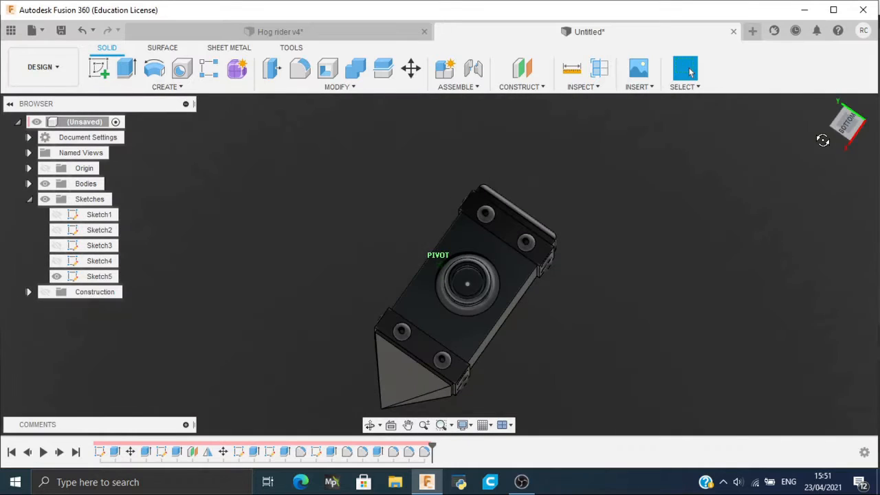
{"action": "left_click", "coordinate": [126, 67]}
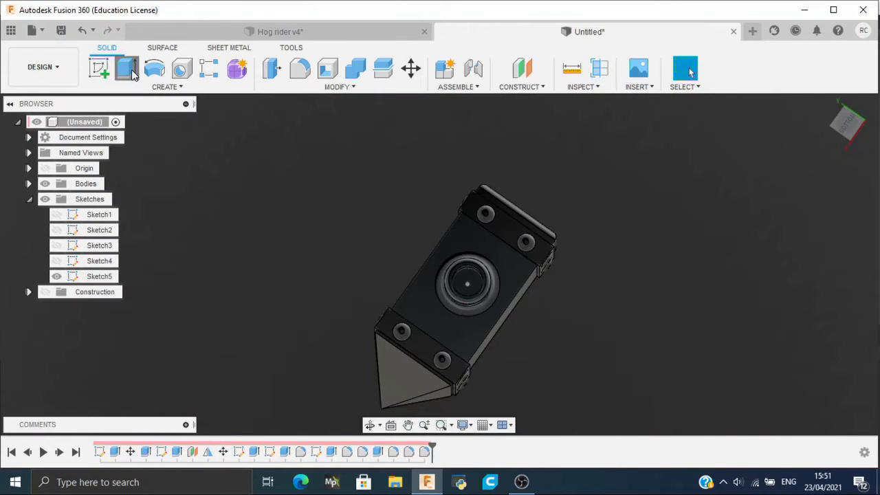
{"action": "scroll", "coordinate": [451, 295], "scroll_direction": "up", "scroll_amount": 5}
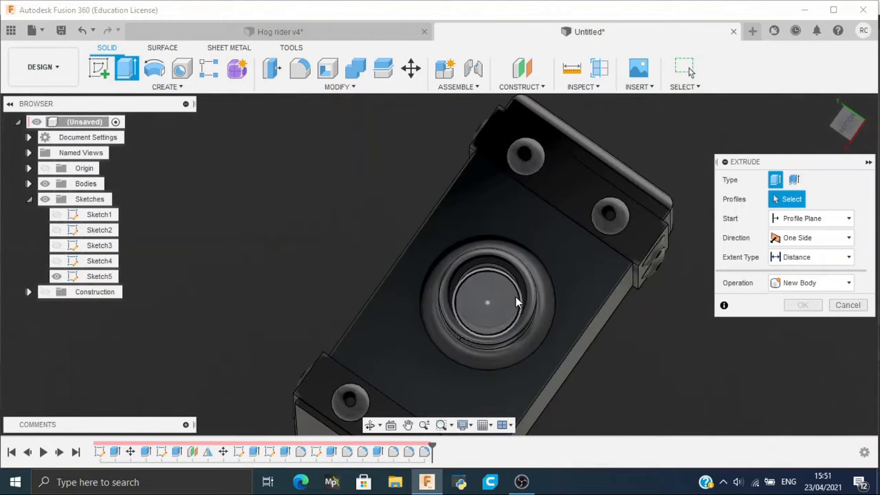
{"action": "left_click", "coordinate": [516, 303]}
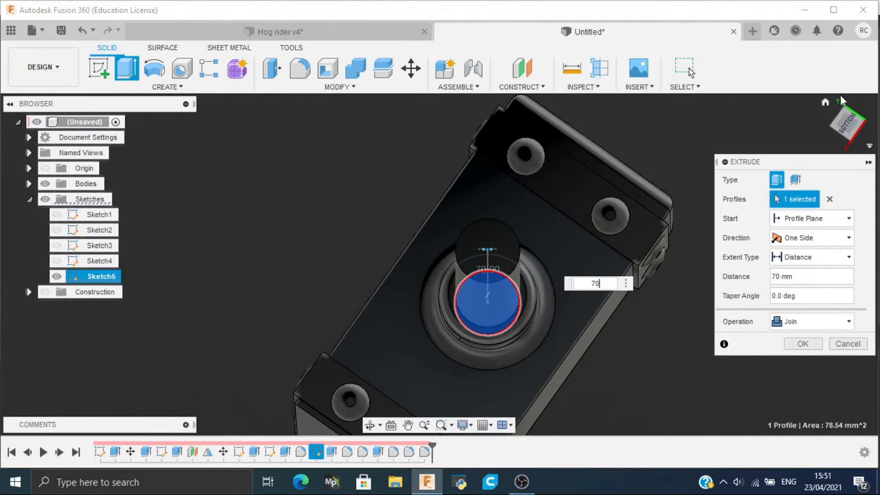
{"action": "left_click", "coordinate": [803, 343]}
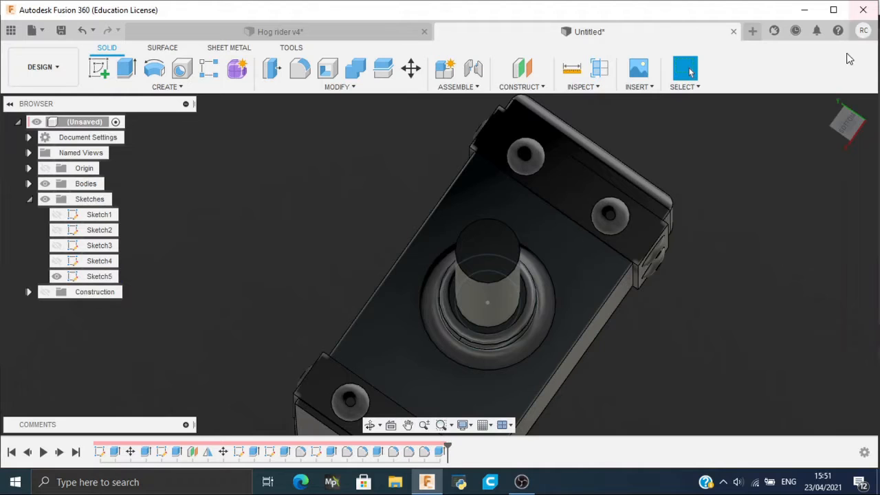
Step: Examine the handle end of the finished hammer in the Hog rider v4 design and return to the untitled model
{"action": "left_click", "coordinate": [849, 138]}
{"action": "scroll", "coordinate": [715, 172], "scroll_direction": "down", "scroll_amount": 1}
{"action": "middle_click_drag", "start_coordinate": [701, 169], "coordinate": [679, 395]}
{"action": "left_click", "coordinate": [278, 31]}
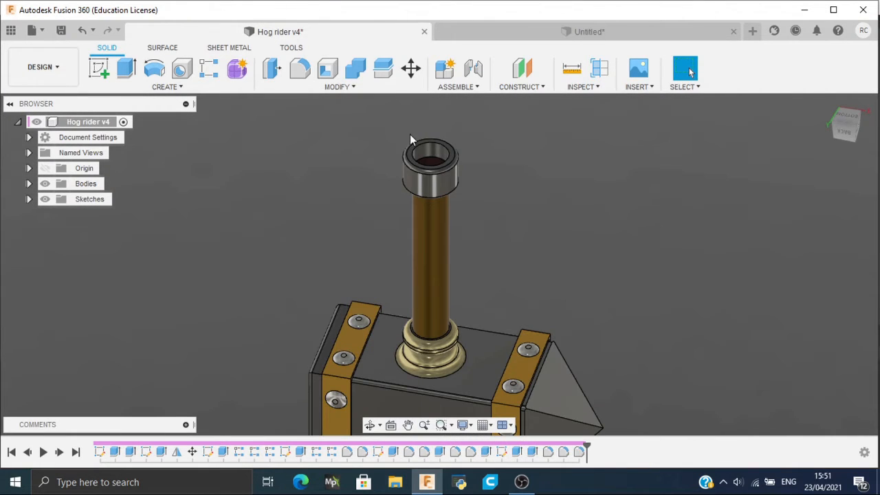
{"action": "left_click", "coordinate": [509, 31]}
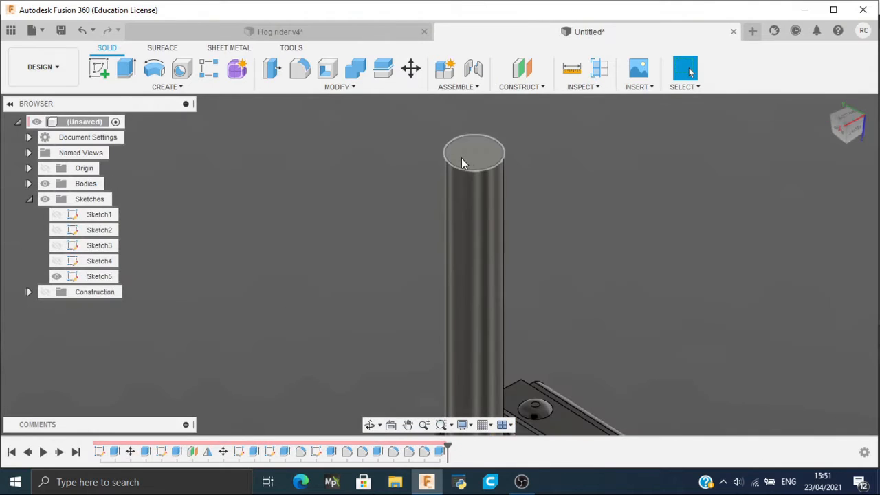
{"action": "left_click_drag", "start_coordinate": [853, 117], "coordinate": [847, 172]}
{"action": "middle_click_drag", "start_coordinate": [708, 172], "coordinate": [733, 110]}
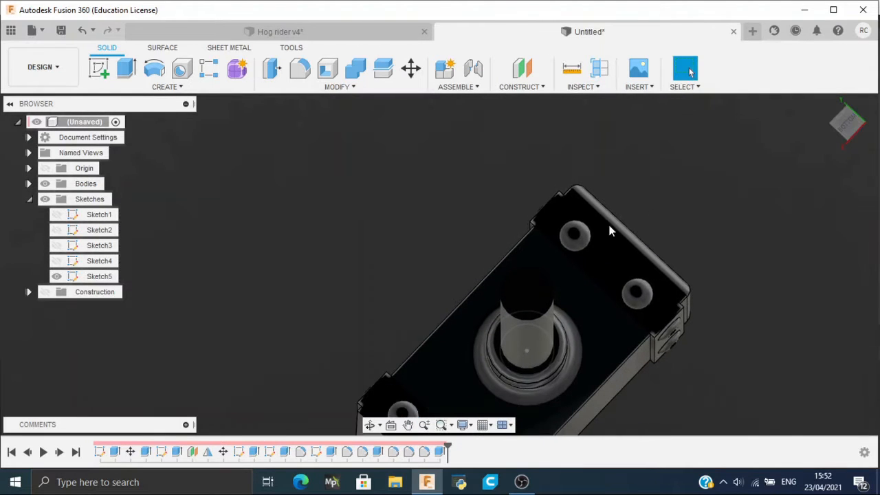
Step: Start an extrusion of Sketch5's inner circle with the direction set to Two Sides
{"action": "left_click", "coordinate": [126, 65]}
{"action": "left_click", "coordinate": [521, 356]}
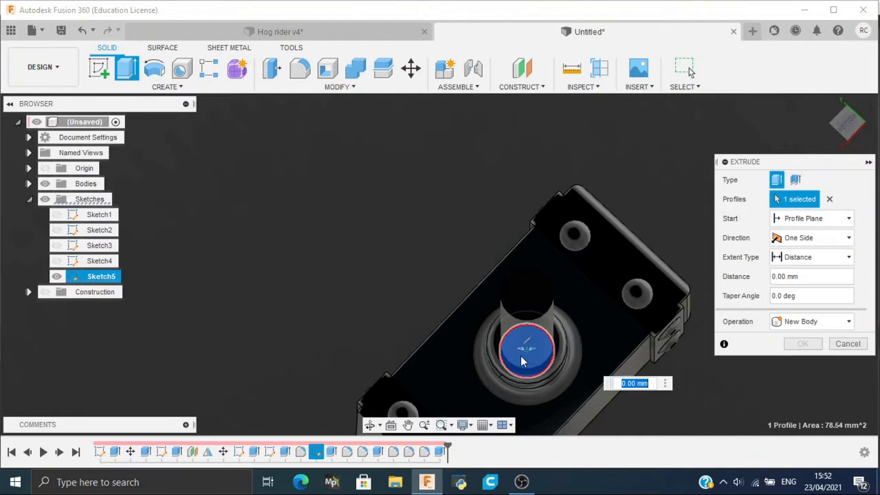
{"action": "left_click", "coordinate": [825, 237]}
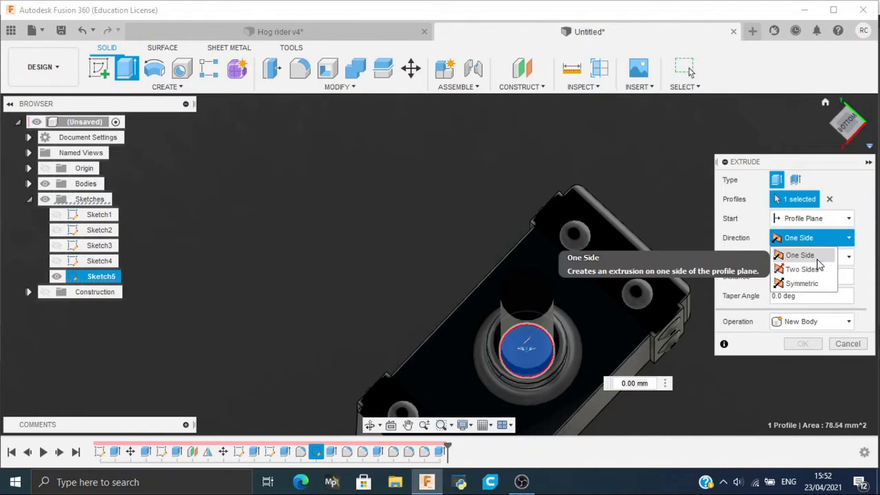
{"action": "left_click", "coordinate": [806, 268]}
{"action": "left_click_drag", "start_coordinate": [855, 121], "coordinate": [605, 264]}
{"action": "middle_click_drag", "start_coordinate": [560, 274], "coordinate": [524, 296]}
{"action": "scroll", "coordinate": [558, 239], "scroll_direction": "down", "scroll_amount": 2}
{"action": "scroll", "coordinate": [543, 243], "scroll_direction": "down", "scroll_amount": 2}
Step: Set the circle's extrusion distances to 75 mm on side 1 and -65 mm on side 2
{"action": "left_click_drag", "start_coordinate": [521, 341], "coordinate": [525, 145]}
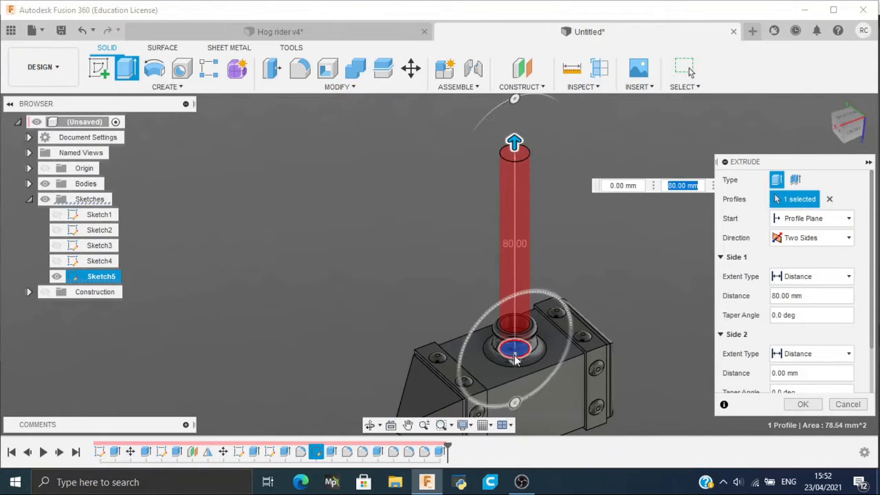
{"action": "left_click_drag", "start_coordinate": [517, 341], "coordinate": [521, 175]}
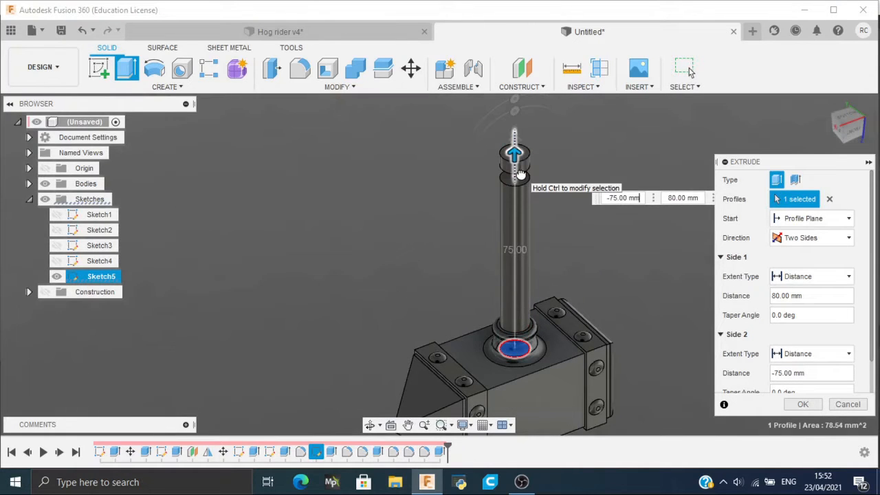
{"action": "scroll", "coordinate": [527, 178], "scroll_direction": "up", "scroll_amount": 3}
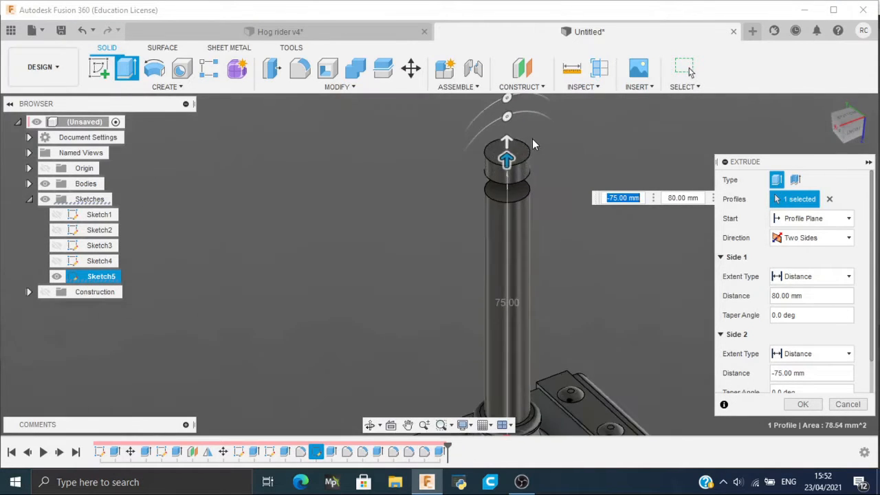
{"action": "left_click_drag", "start_coordinate": [509, 157], "coordinate": [510, 180]}
{"action": "left_click_drag", "start_coordinate": [507, 142], "coordinate": [510, 172]}
{"action": "scroll", "coordinate": [804, 351], "scroll_direction": "down", "scroll_amount": 2}
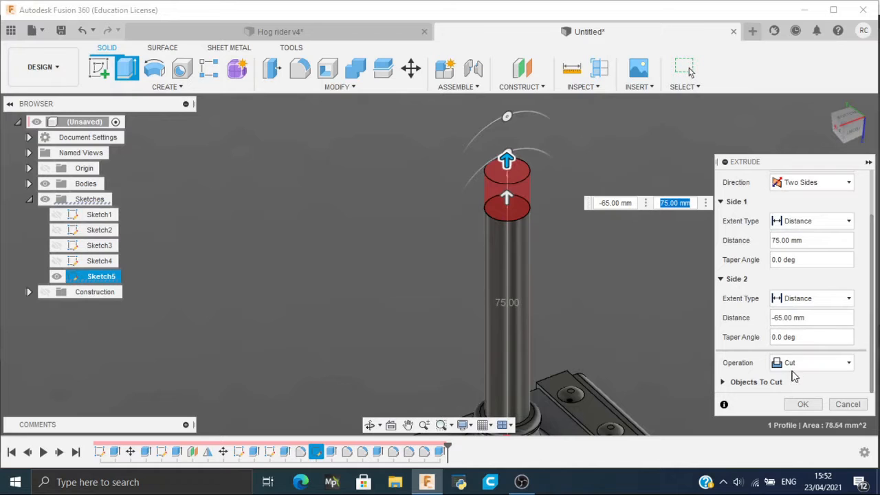
Step: Set the extrusion operation to Join and clear the selected circle profile
{"action": "left_click", "coordinate": [791, 363]}
{"action": "left_click", "coordinate": [795, 384]}
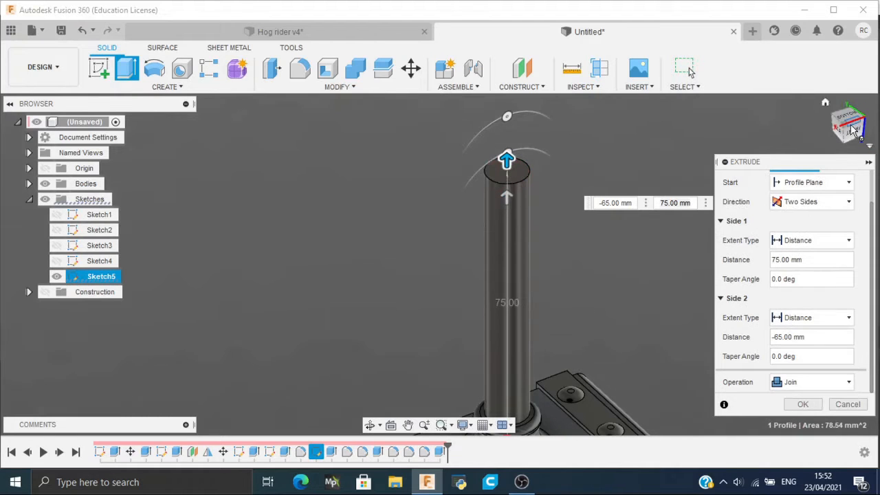
{"action": "mouse_move", "coordinate": [850, 124]}
{"action": "left_mouse_down"}
{"action": "mouse_move", "coordinate": [815, 114]}
{"action": "mouse_move", "coordinate": [812, 135]}
{"action": "left_mouse_up"}
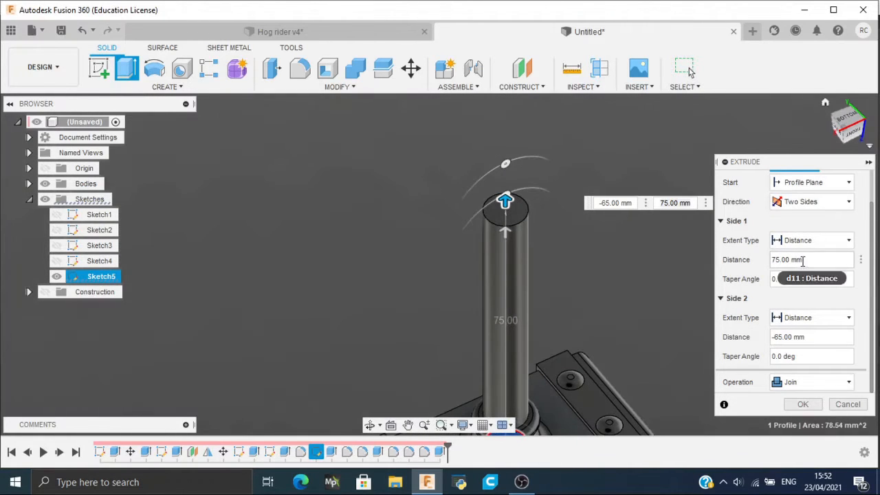
{"action": "scroll", "coordinate": [814, 196], "scroll_direction": "up", "scroll_amount": 2}
{"action": "left_click", "coordinate": [827, 199]}
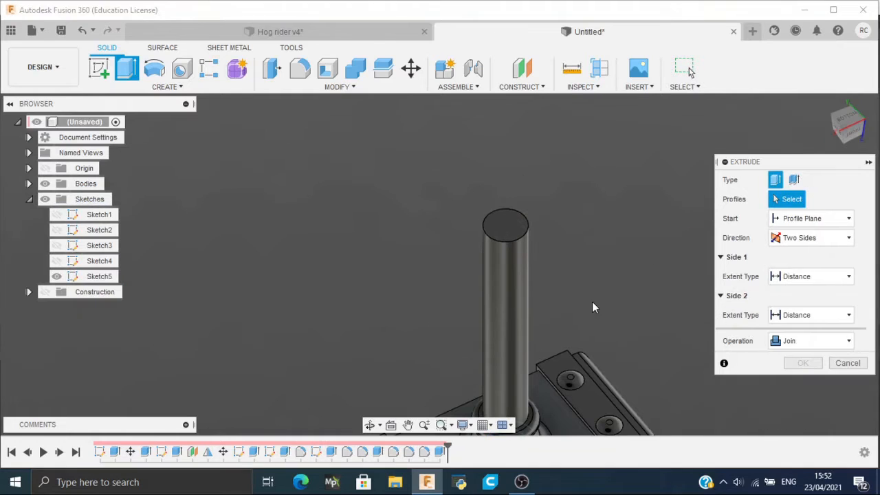
Step: Extrude the ring face around the handle's base in two directions, 60 mm on side 1 and -50 mm on side 2, joined as an end collar
{"action": "middle_click_drag", "start_coordinate": [592, 302], "coordinate": [610, 227], "text": "shift"}
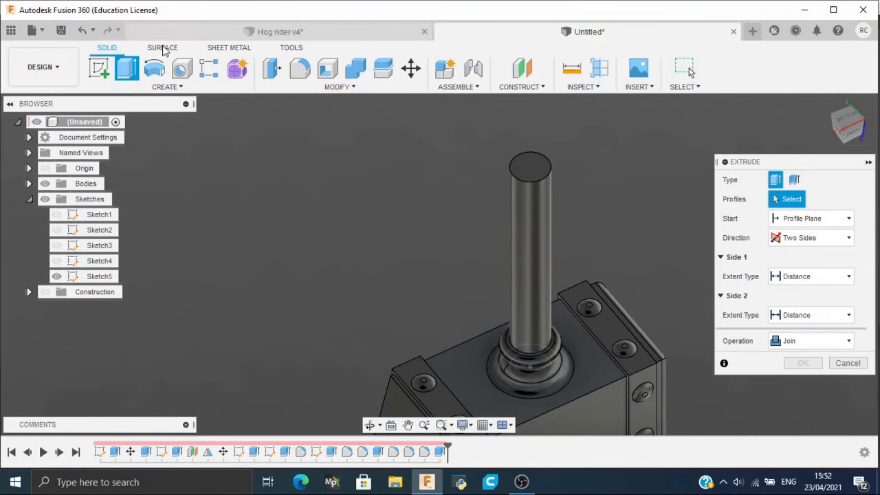
{"action": "left_click", "coordinate": [853, 127]}
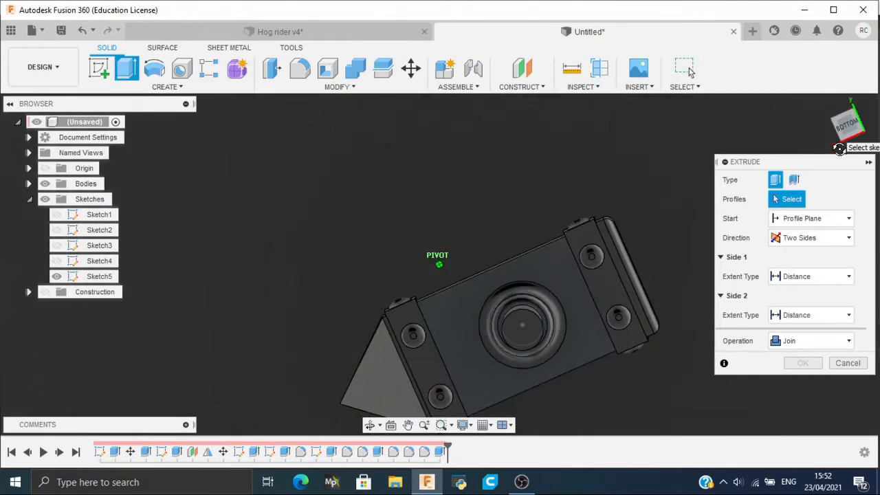
{"action": "left_click", "coordinate": [543, 322]}
{"action": "left_click", "coordinate": [542, 322]}
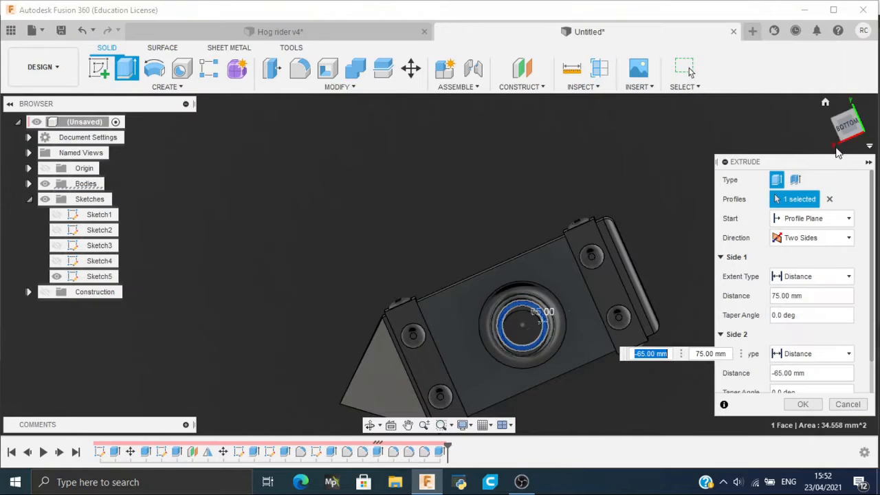
{"action": "left_click_drag", "start_coordinate": [838, 146], "coordinate": [843, 110]}
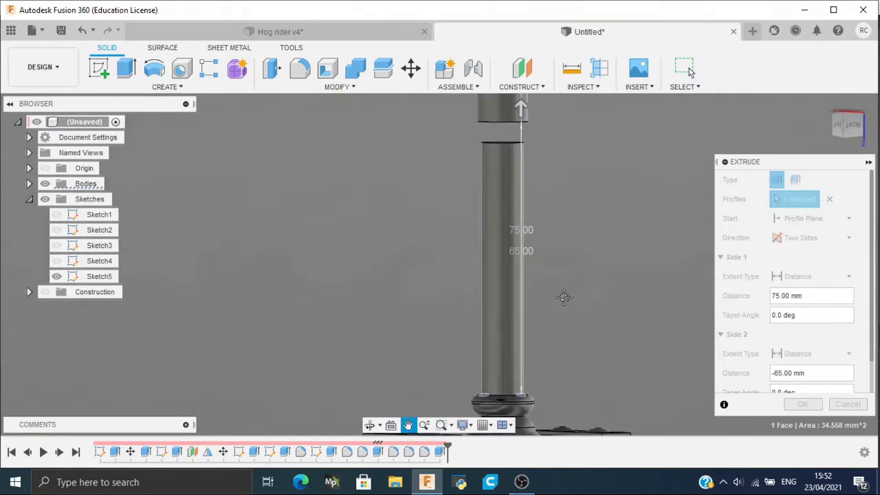
{"action": "scroll", "coordinate": [564, 279], "scroll_direction": "down", "scroll_amount": 4}
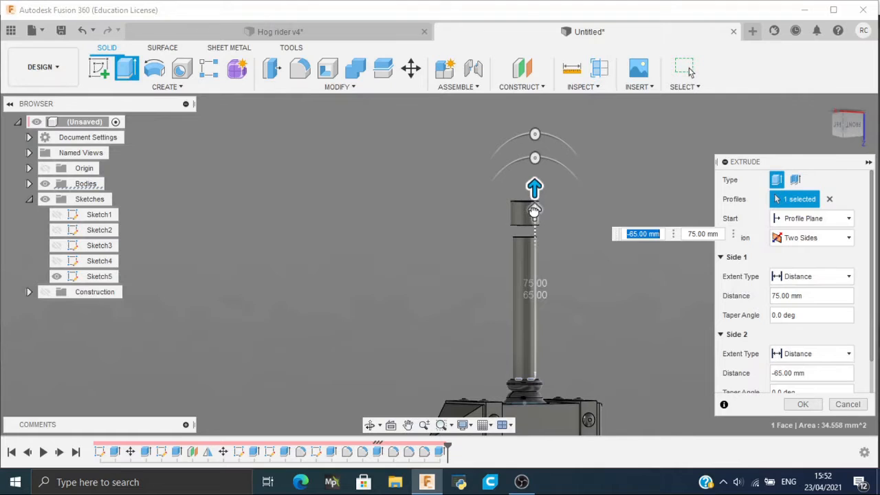
{"action": "left_click_drag", "start_coordinate": [534, 209], "coordinate": [535, 241]}
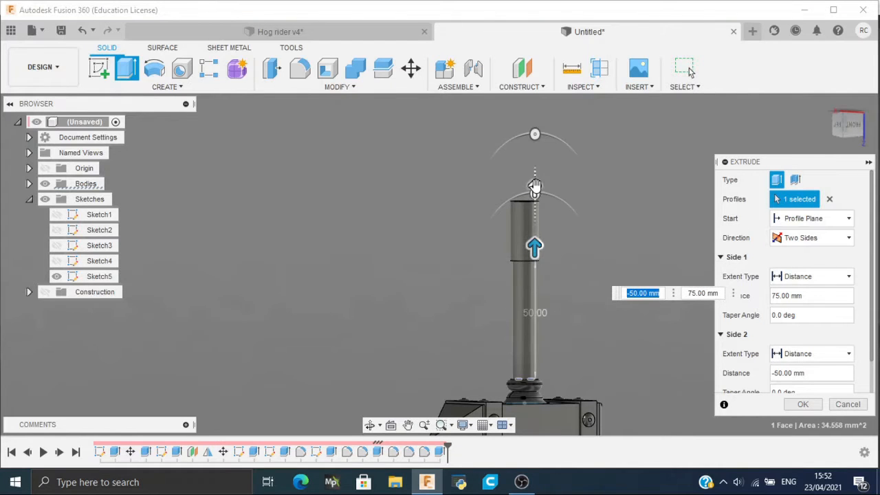
{"action": "left_click_drag", "start_coordinate": [535, 185], "coordinate": [533, 222]}
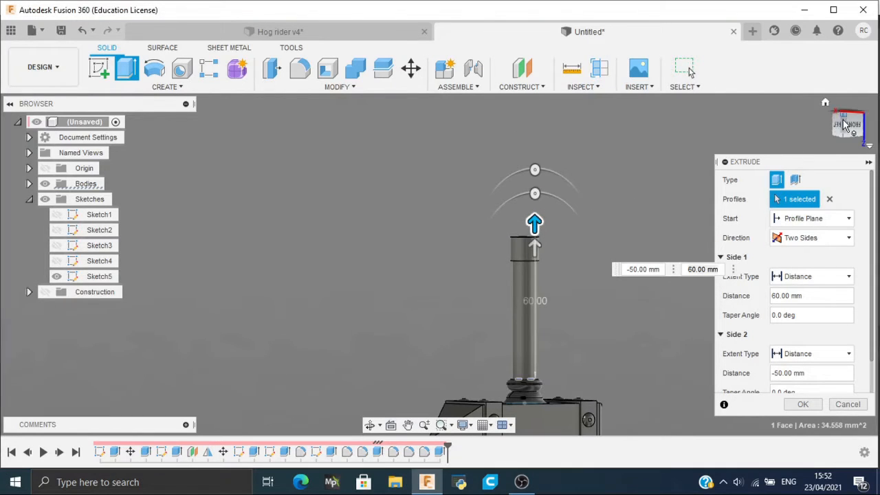
{"action": "left_click_drag", "start_coordinate": [847, 124], "coordinate": [848, 131]}
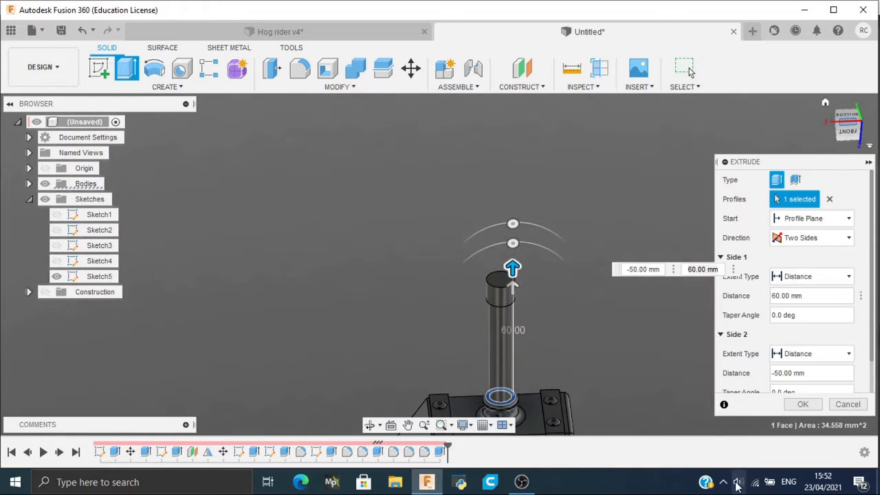
{"action": "left_click", "coordinate": [816, 406]}
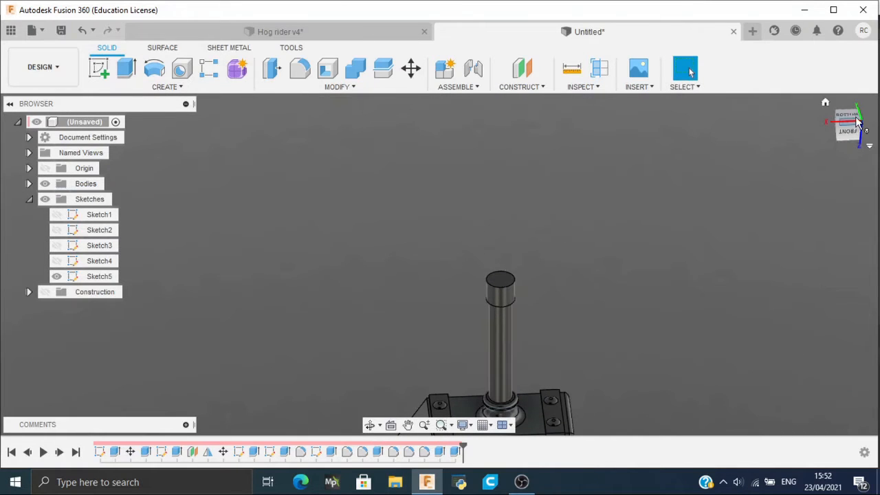
Step: Cut a recess into the handle's end by extruding Sketch5's inner circle in two directions, 70 mm on side 1 and -65 mm on side 2
{"action": "middle_click_drag", "start_coordinate": [792, 299], "coordinate": [555, 258], "text": "shift"}
{"action": "scroll", "coordinate": [553, 253], "scroll_direction": "down", "scroll_amount": 2}
{"action": "scroll", "coordinate": [401, 260], "scroll_direction": "up", "scroll_amount": 5}
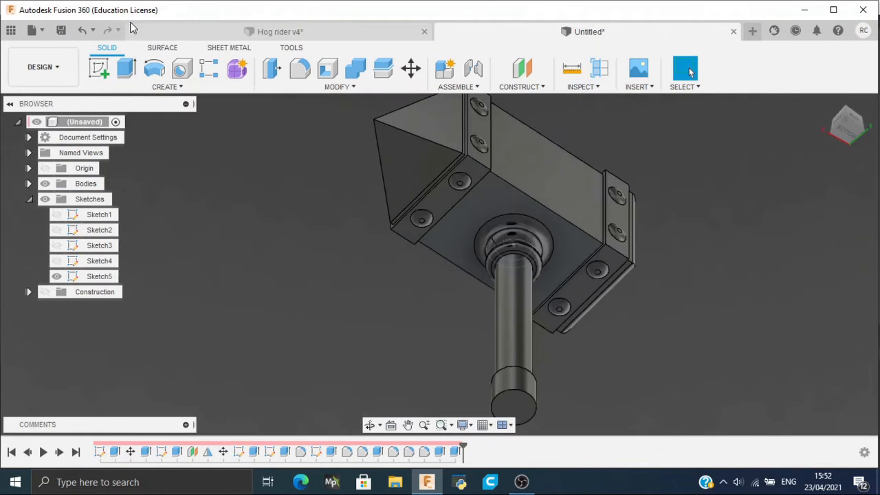
{"action": "left_click", "coordinate": [129, 73]}
{"action": "left_click", "coordinate": [518, 253]}
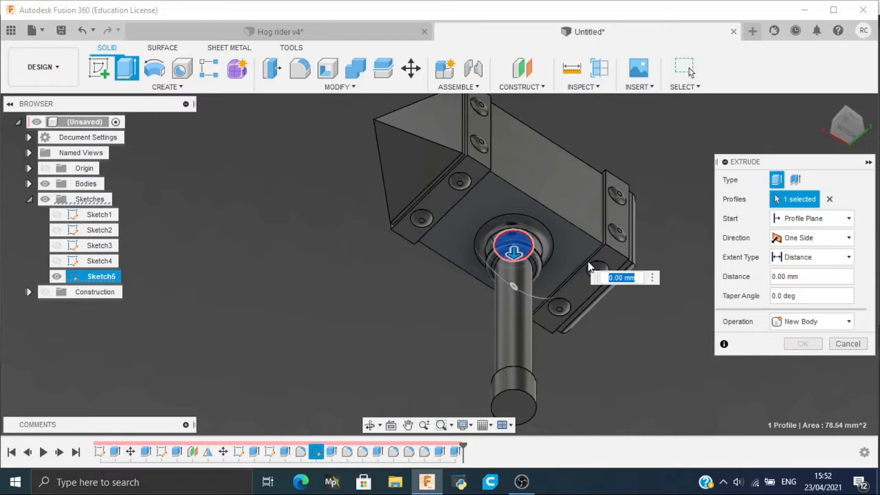
{"action": "left_click", "coordinate": [801, 238]}
{"action": "left_click", "coordinate": [802, 270]}
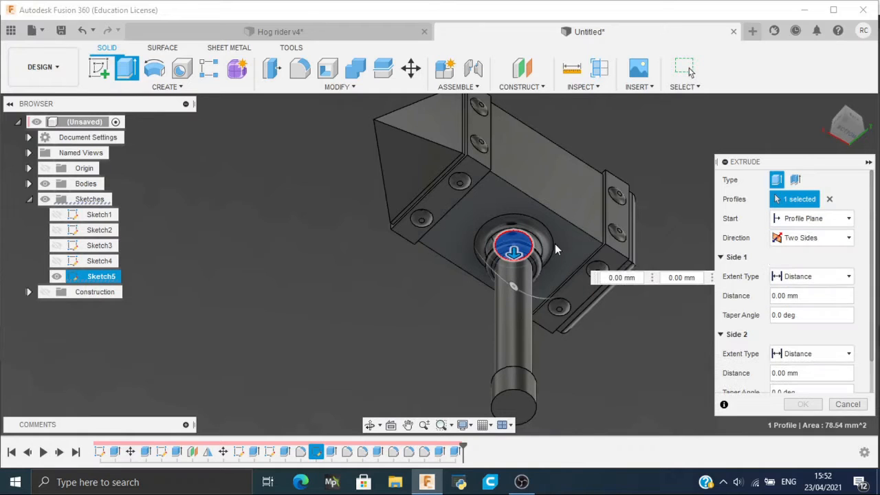
{"action": "left_click_drag", "start_coordinate": [509, 313], "coordinate": [513, 392]}
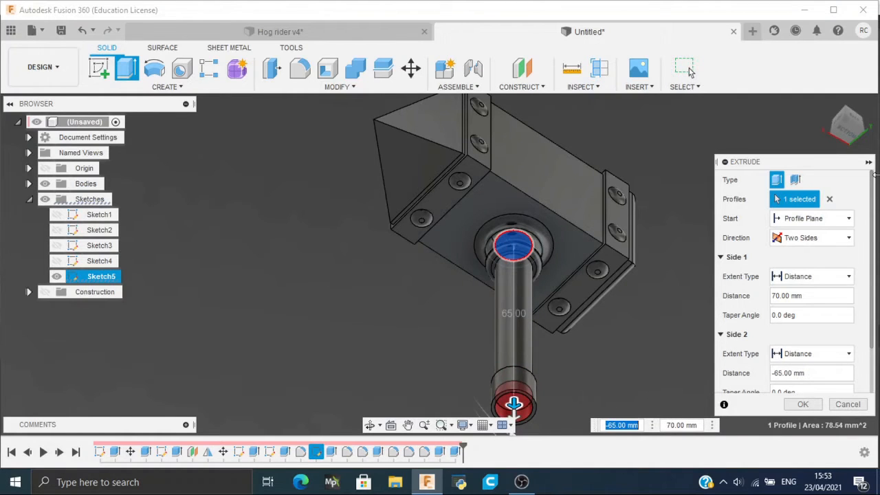
{"action": "left_click_drag", "start_coordinate": [839, 135], "coordinate": [849, 128]}
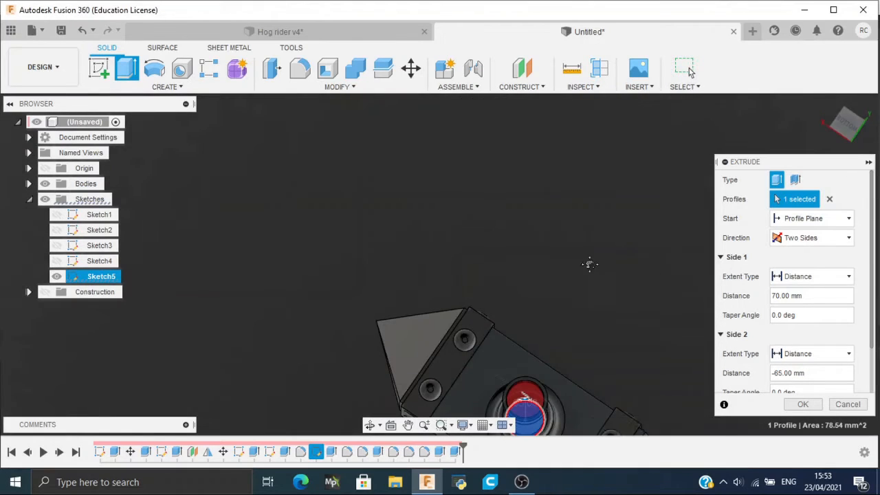
{"action": "middle_click_drag", "start_coordinate": [590, 263], "coordinate": [600, 200]}
{"action": "left_click", "coordinate": [850, 134]}
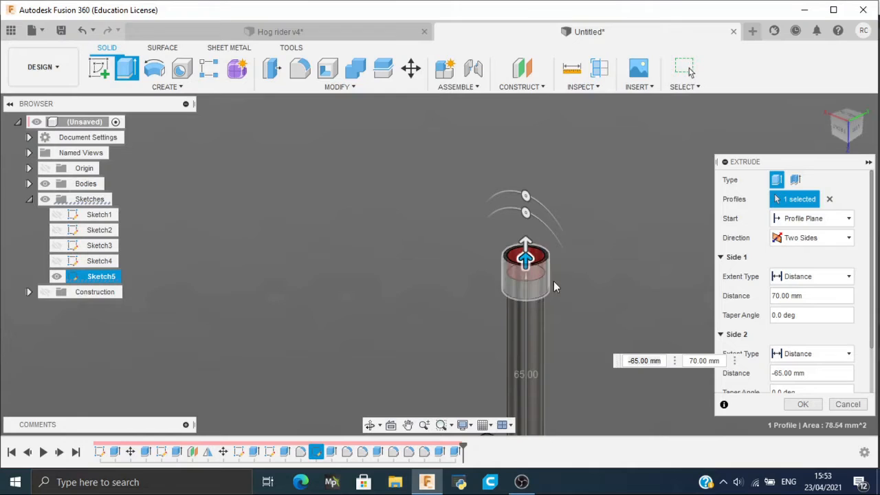
{"action": "left_click", "coordinate": [803, 406]}
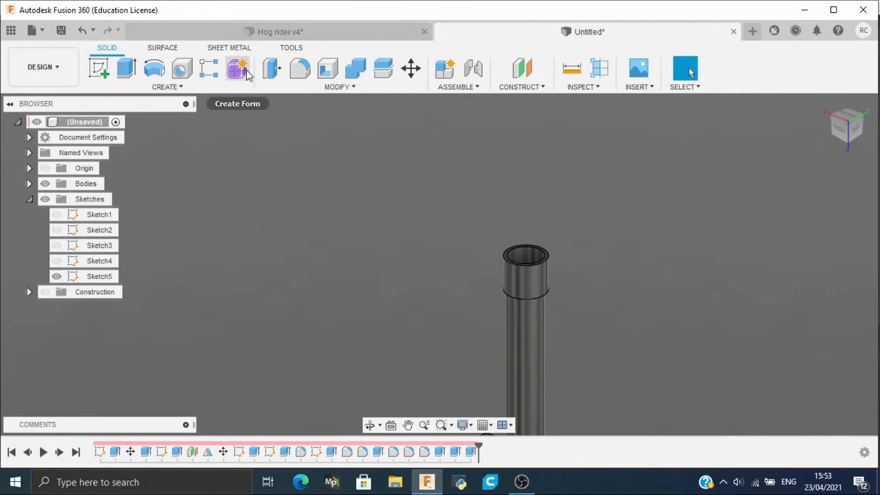
Step: Fillet the outer edge of the handle collar's open end with a 0.5 mm radius
{"action": "left_click", "coordinate": [300, 69]}
{"action": "scroll", "coordinate": [533, 263], "scroll_direction": "up", "scroll_amount": 3}
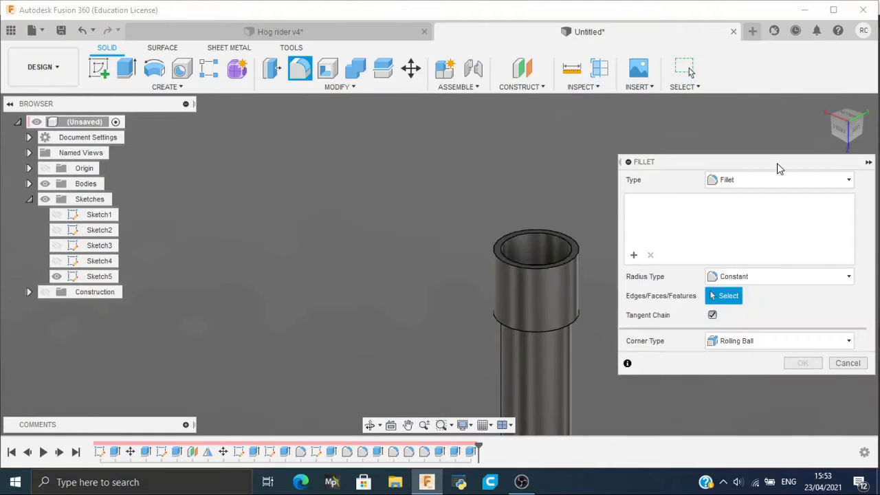
{"action": "left_click", "coordinate": [552, 266]}
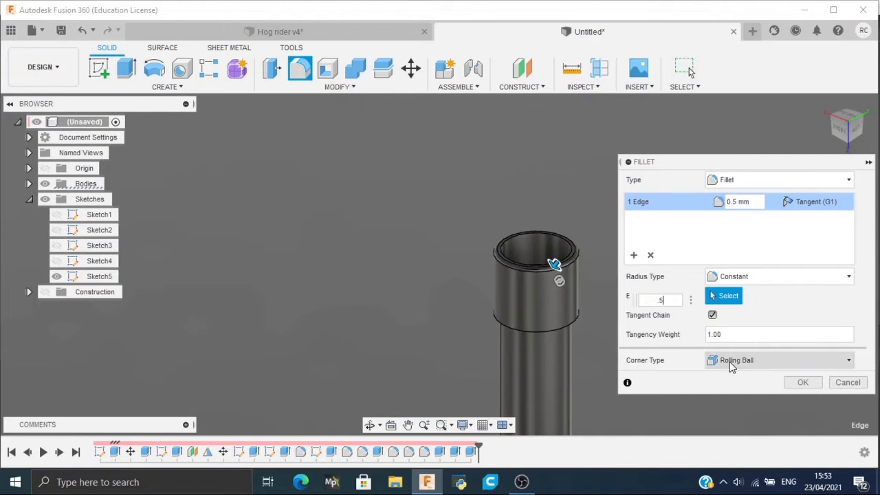
{"action": "left_click", "coordinate": [808, 384]}
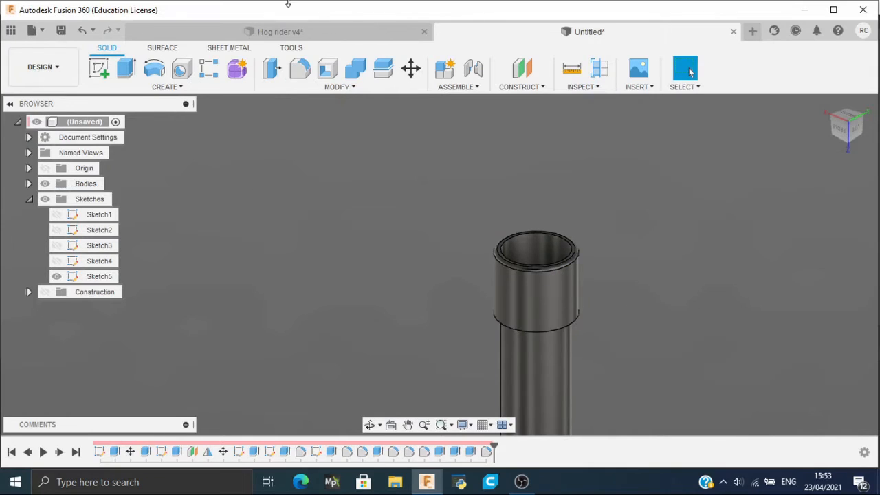
Step: Fillet the collar's outer edge on the side facing the hammer head with a 1 mm radius
{"action": "left_click", "coordinate": [299, 63]}
{"action": "left_click", "coordinate": [509, 322]}
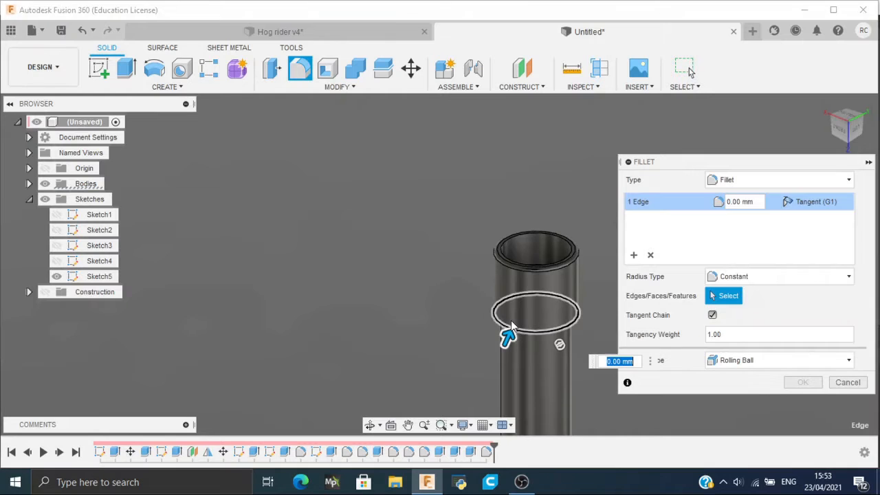
{"action": "type", "text": "1"}
{"action": "key", "text": "Return"}
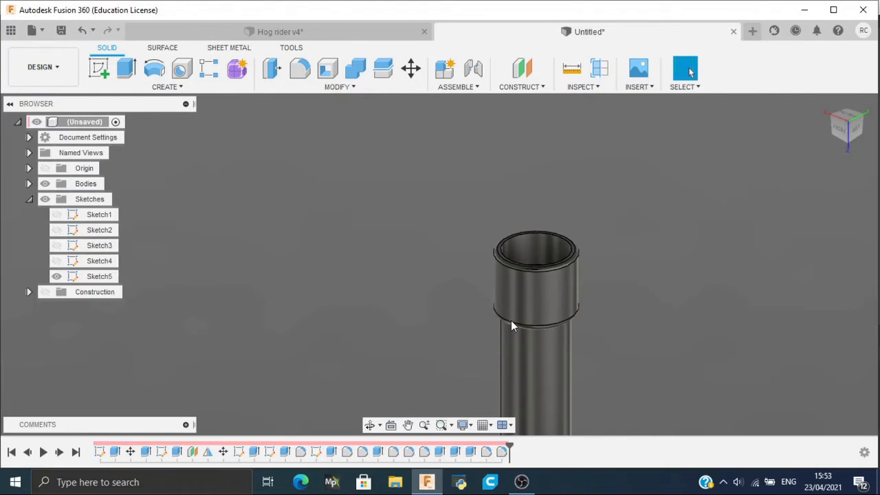
Step: Inspect the whole hammer from several angles and compare its shape with the finished Hog rider v4 design
{"action": "left_click_drag", "start_coordinate": [850, 129], "coordinate": [692, 149]}
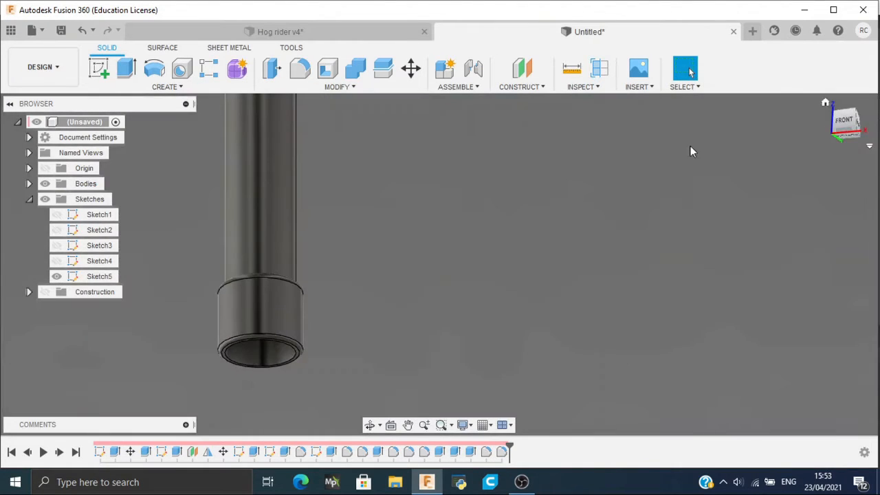
{"action": "left_click", "coordinate": [825, 105]}
{"action": "left_click", "coordinate": [850, 122]}
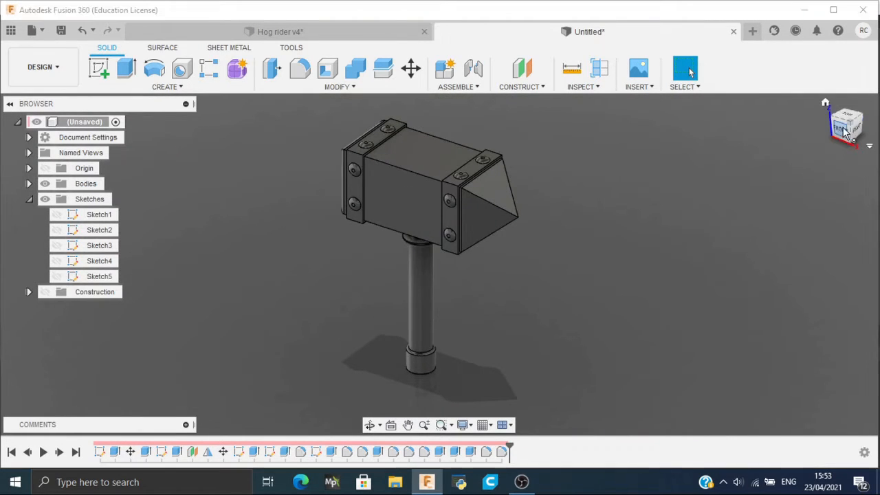
{"action": "mouse_move", "coordinate": [844, 127]}
{"action": "left_mouse_down"}
{"action": "mouse_move", "coordinate": [879, 134]}
{"action": "mouse_move", "coordinate": [879, 172]}
{"action": "mouse_move", "coordinate": [879, 134]}
{"action": "left_mouse_up"}
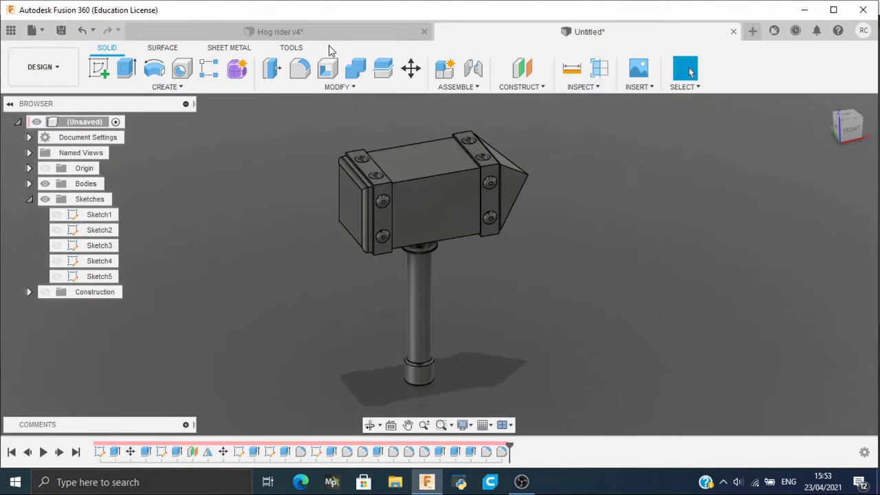
{"action": "left_click", "coordinate": [295, 31]}
{"action": "left_click", "coordinate": [826, 103]}
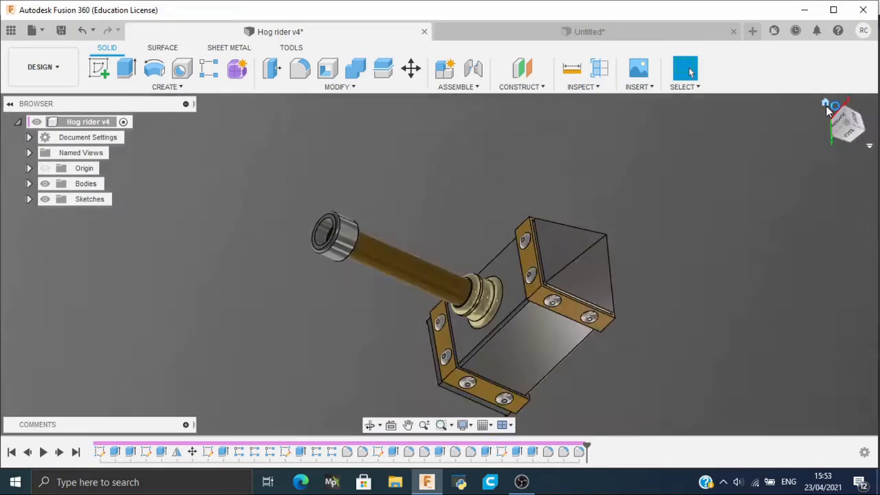
{"action": "left_click", "coordinate": [558, 32]}
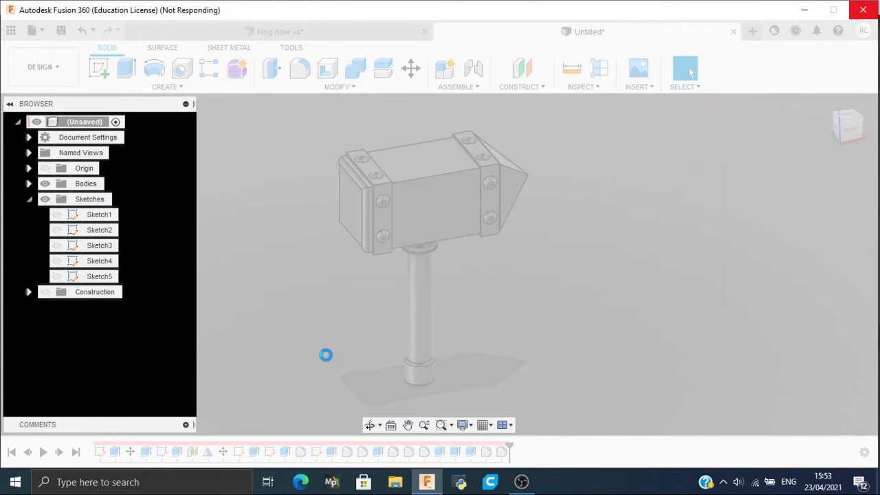
{"action": "left_click", "coordinate": [527, 490]}
{"action": "left_click", "coordinate": [528, 490]}
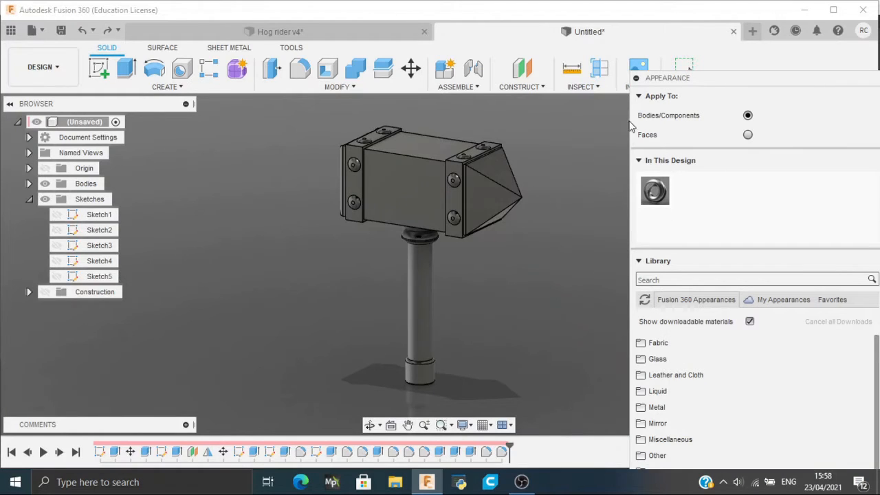
Step: Move the Appearance dialog clear of the model and check which materials the Hog rider v4 hammer uses
{"action": "left_click_drag", "start_coordinate": [700, 82], "coordinate": [710, 103]}
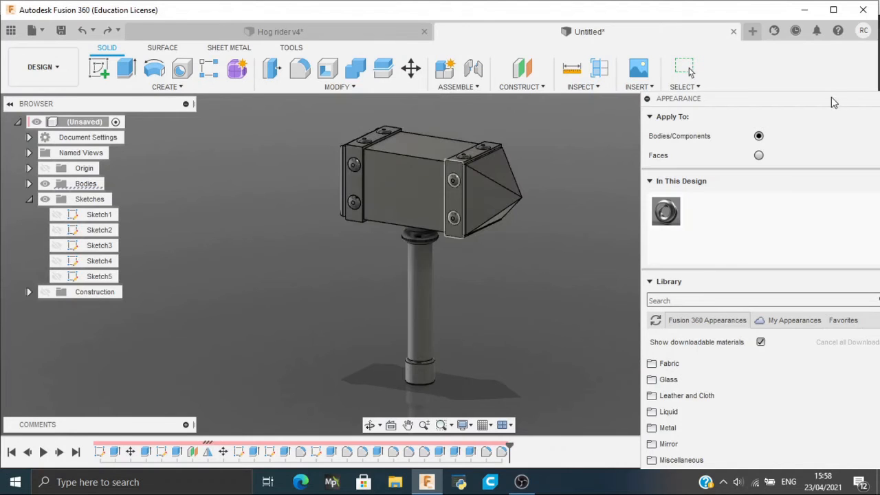
{"action": "middle_click_drag", "start_coordinate": [369, 273], "coordinate": [412, 307], "text": "shift"}
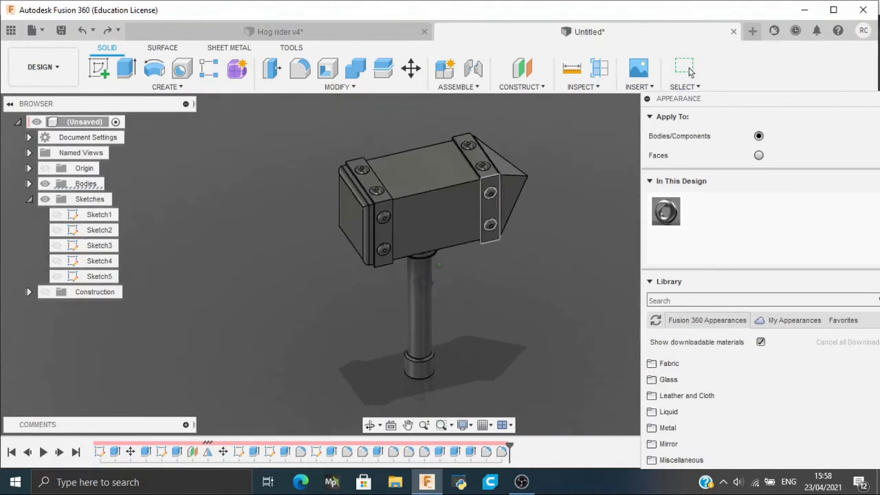
{"action": "left_click", "coordinate": [329, 31]}
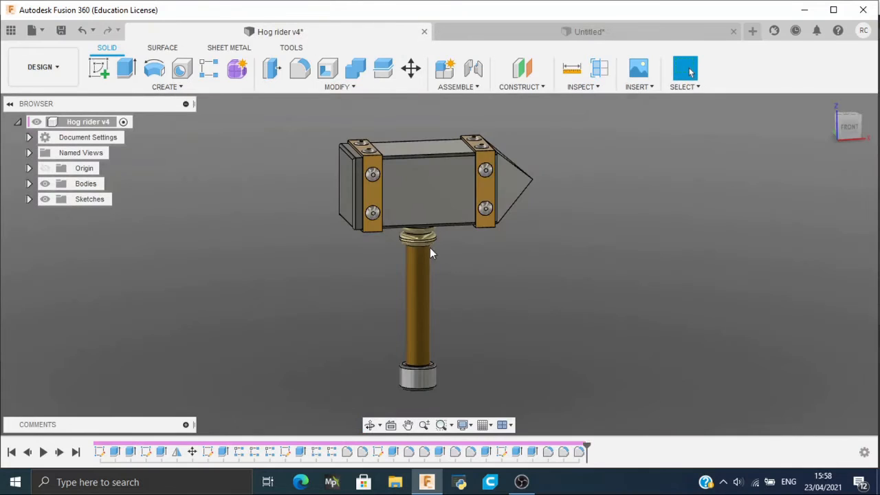
{"action": "left_click", "coordinate": [589, 32]}
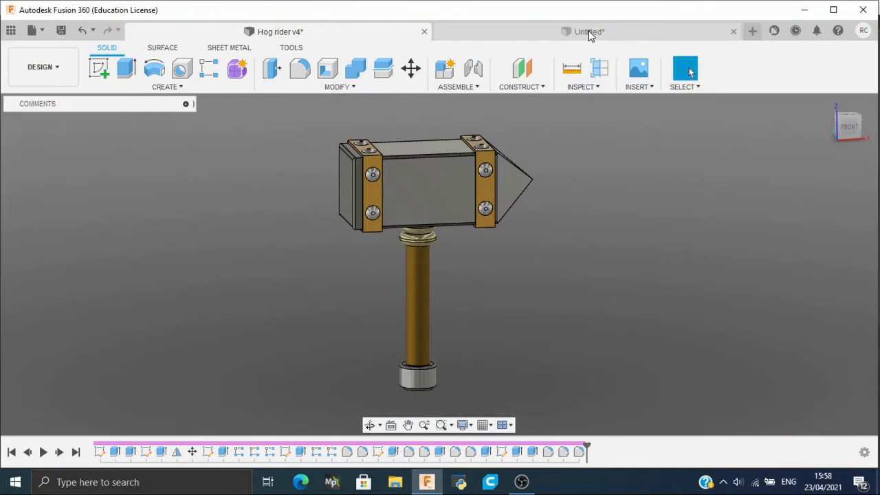
{"action": "left_click", "coordinate": [388, 232]}
{"action": "left_click", "coordinate": [388, 178]}
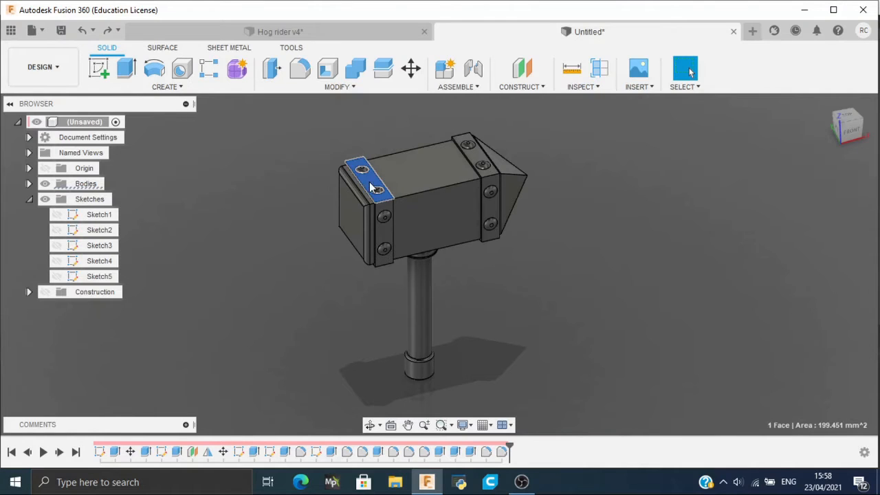
{"action": "key", "text": "a"}
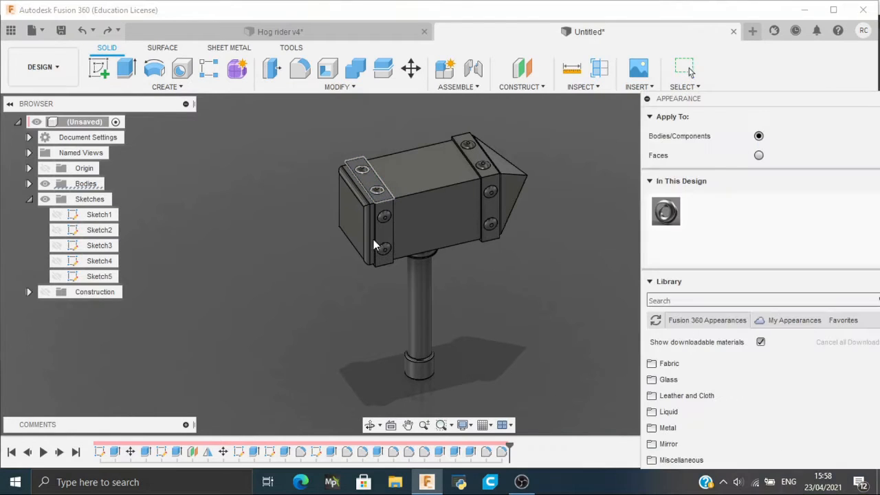
{"action": "left_click", "coordinate": [385, 231]}
{"action": "left_click", "coordinate": [493, 210]}
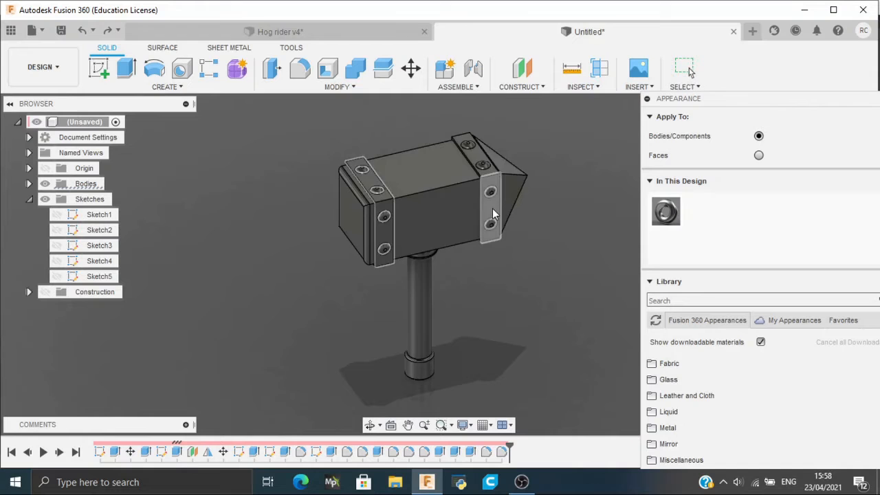
{"action": "left_click", "coordinate": [476, 153]}
{"action": "middle_click_drag", "start_coordinate": [489, 290], "coordinate": [478, 230], "text": "shift"}
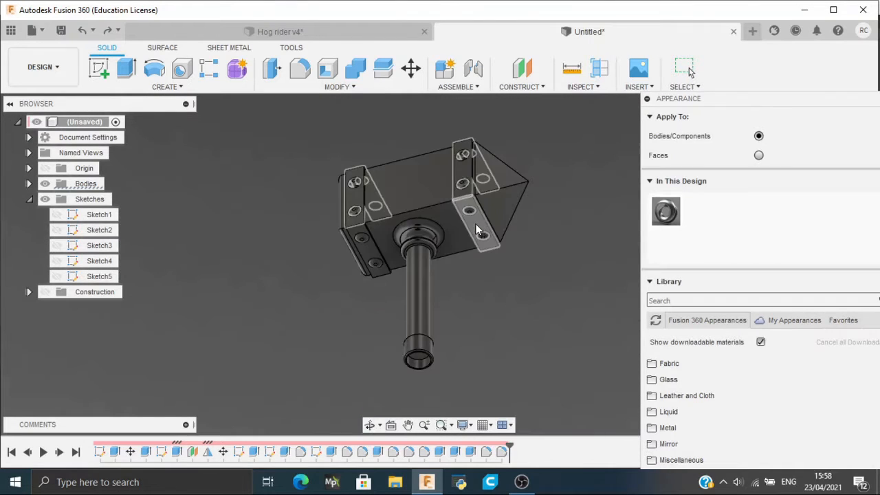
{"action": "left_click", "coordinate": [370, 254]}
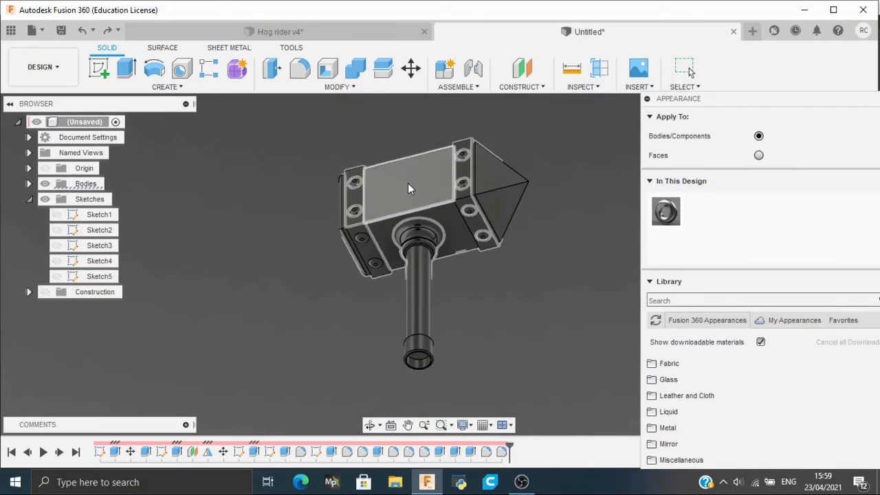
{"action": "key", "text": "Escape"}
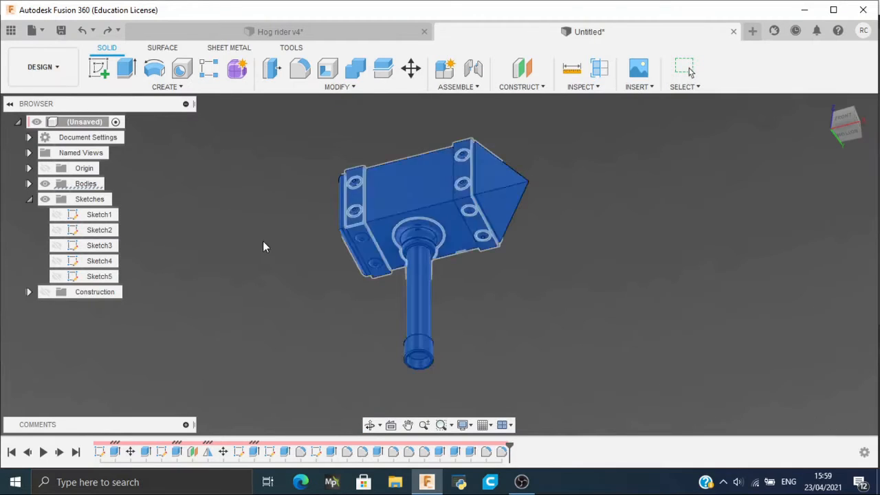
Step: Apply the Brass - Polished appearance from the Metal library to the underside strap near the head's flat end
{"action": "key", "text": "a"}
{"action": "left_click", "coordinate": [369, 253]}
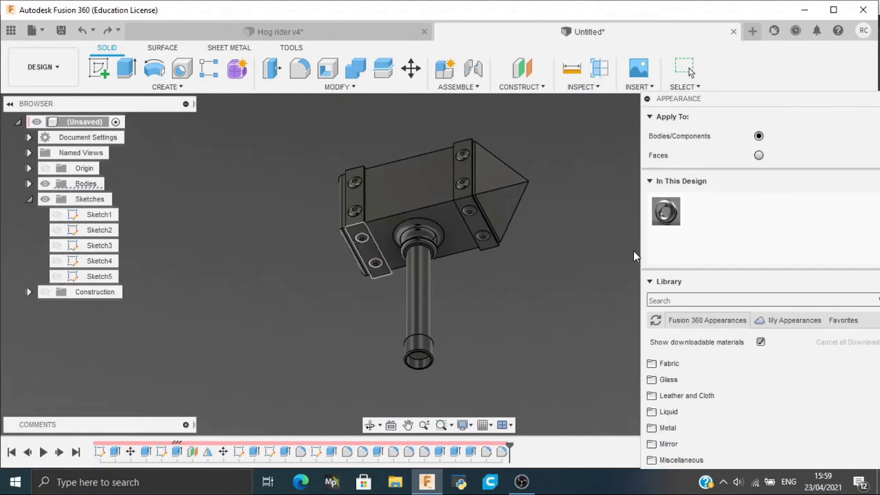
{"action": "scroll", "coordinate": [688, 409], "scroll_direction": "down", "scroll_amount": 1}
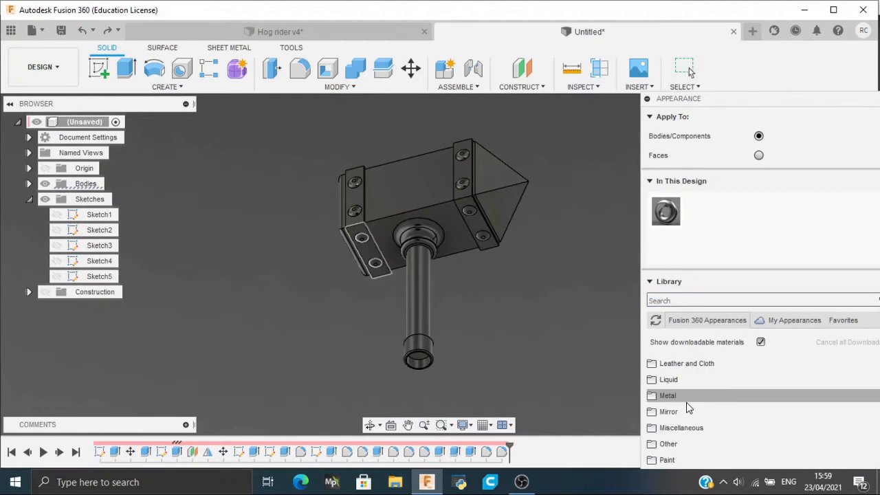
{"action": "left_click", "coordinate": [684, 398]}
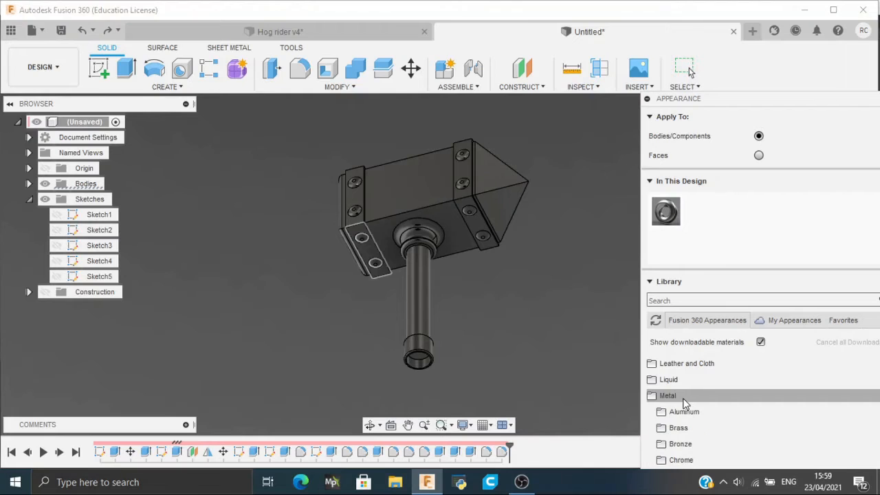
{"action": "scroll", "coordinate": [685, 406], "scroll_direction": "down", "scroll_amount": 1}
{"action": "left_click", "coordinate": [679, 380]}
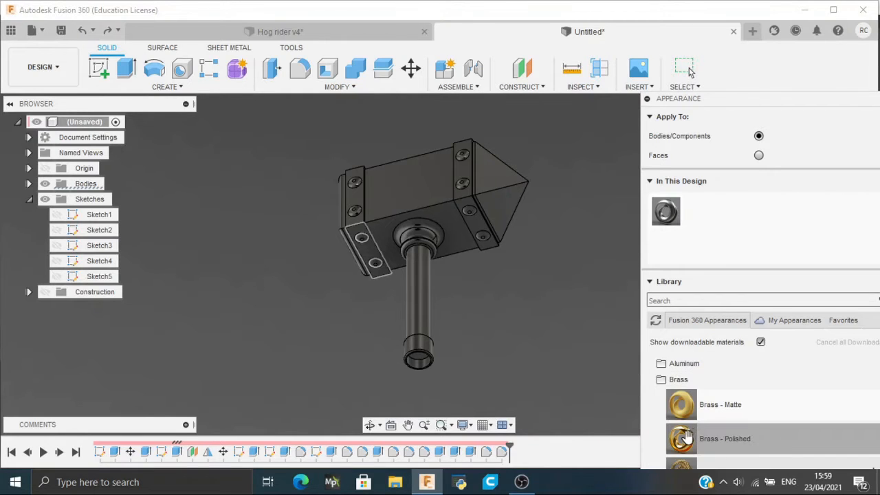
{"action": "left_click_drag", "start_coordinate": [681, 439], "coordinate": [371, 251]}
Step: Apply the design's polished brass appearance to the main hammer body, keeping the appearances already applied to faces
{"action": "scroll", "coordinate": [350, 306], "scroll_direction": "up", "scroll_amount": 3}
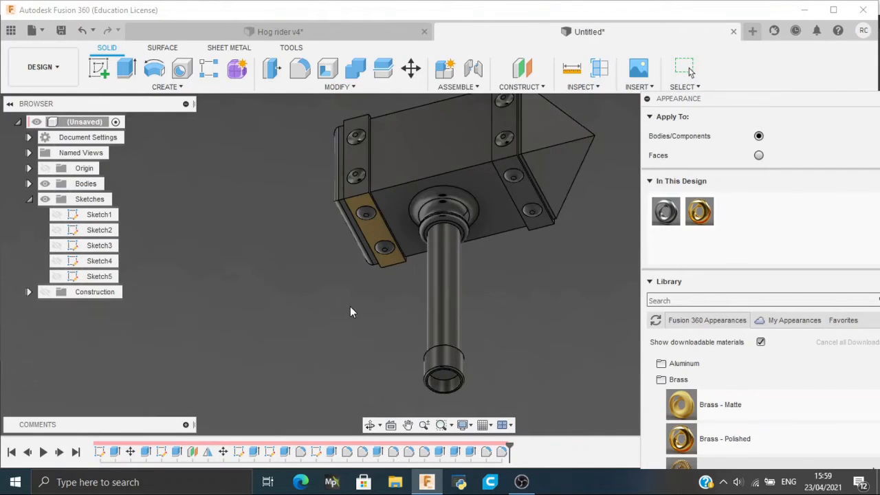
{"action": "scroll", "coordinate": [282, 327], "scroll_direction": "up", "scroll_amount": 2}
{"action": "scroll", "coordinate": [350, 242], "scroll_direction": "down", "scroll_amount": 5}
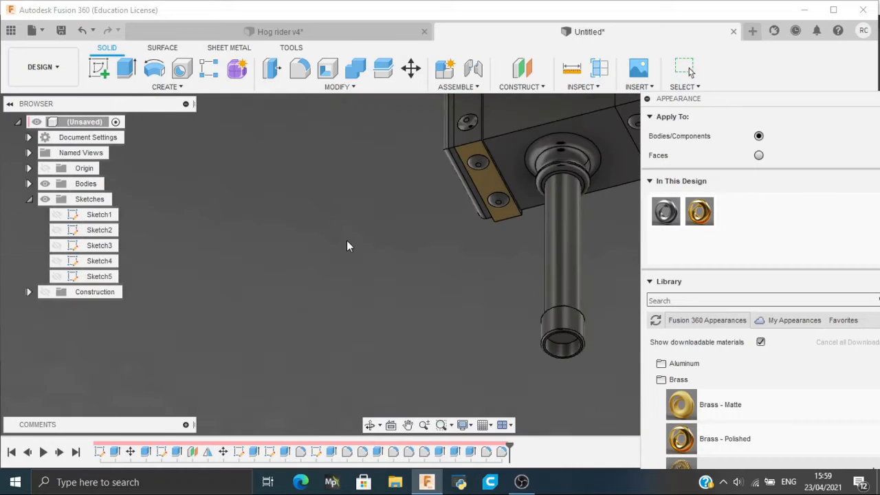
{"action": "middle_click_drag", "start_coordinate": [365, 242], "coordinate": [494, 293], "text": "shift"}
{"action": "middle_click_drag", "start_coordinate": [510, 322], "coordinate": [397, 296], "text": "shift"}
{"action": "left_click_drag", "start_coordinate": [701, 215], "coordinate": [487, 118]}
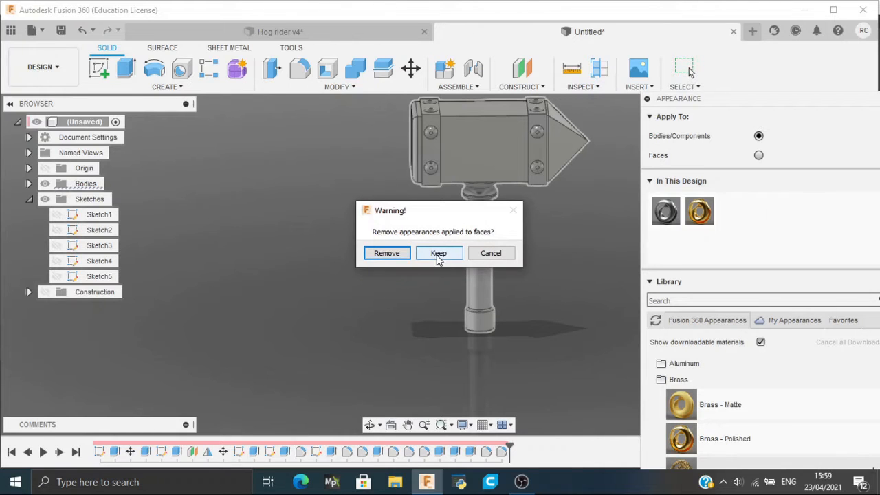
{"action": "left_click", "coordinate": [438, 254]}
Step: Search the appearance library for chrome and apply Chrome - Black to the front of the hammer head between the two straps
{"action": "scroll", "coordinate": [432, 236], "scroll_direction": "down", "scroll_amount": 2}
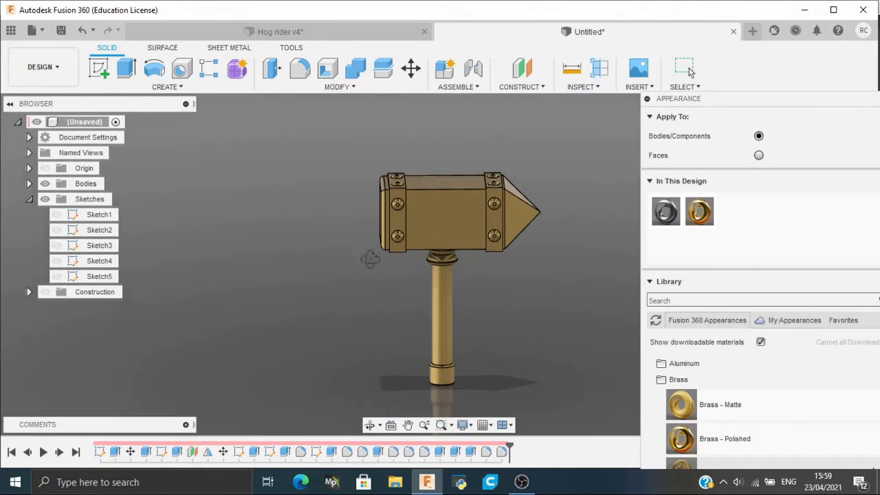
{"action": "mouse_move", "coordinate": [370, 258]}
{"action": "middle_mouse_down", "text": "shift"}
{"action": "mouse_move", "coordinate": [848, 250]}
{"action": "mouse_move", "coordinate": [574, 236]}
{"action": "mouse_move", "coordinate": [367, 244]}
{"action": "middle_mouse_up", "text": "shift"}
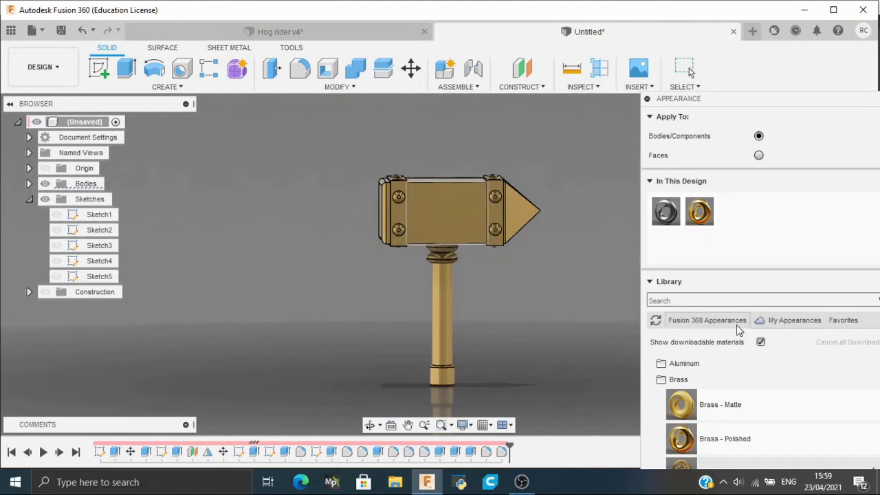
{"action": "left_click", "coordinate": [729, 302]}
{"action": "type", "text": "chrome"}
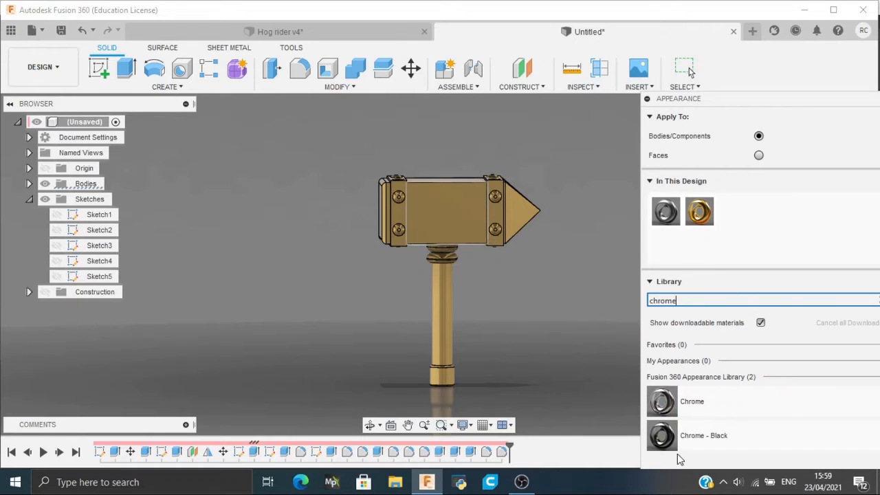
{"action": "left_click_drag", "start_coordinate": [728, 449], "coordinate": [429, 200]}
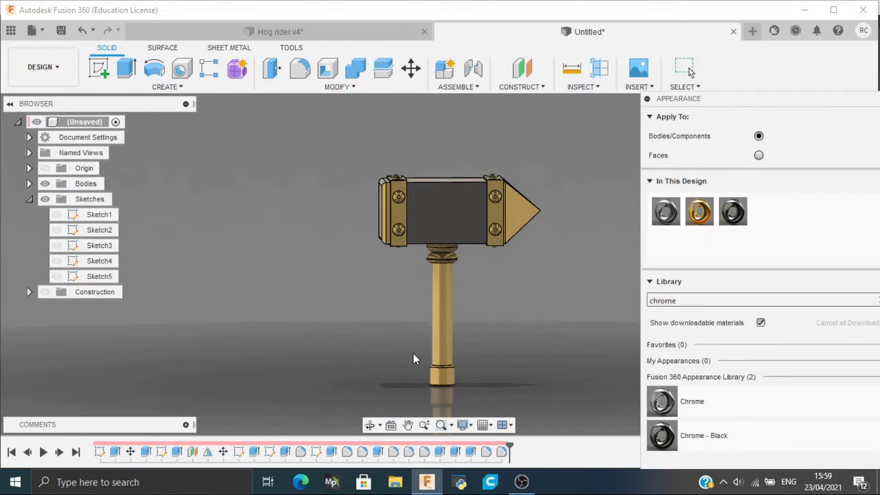
Step: Apply the Platinum - Polished appearance from the Metal library to the front face of the hammer head between the straps
{"action": "left_click", "coordinate": [234, 26]}
{"action": "left_click", "coordinate": [589, 31]}
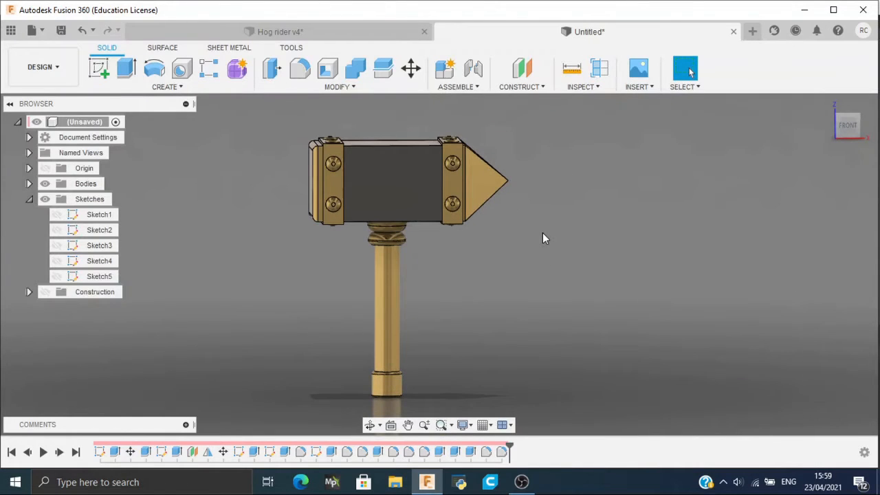
{"action": "key", "text": "a"}
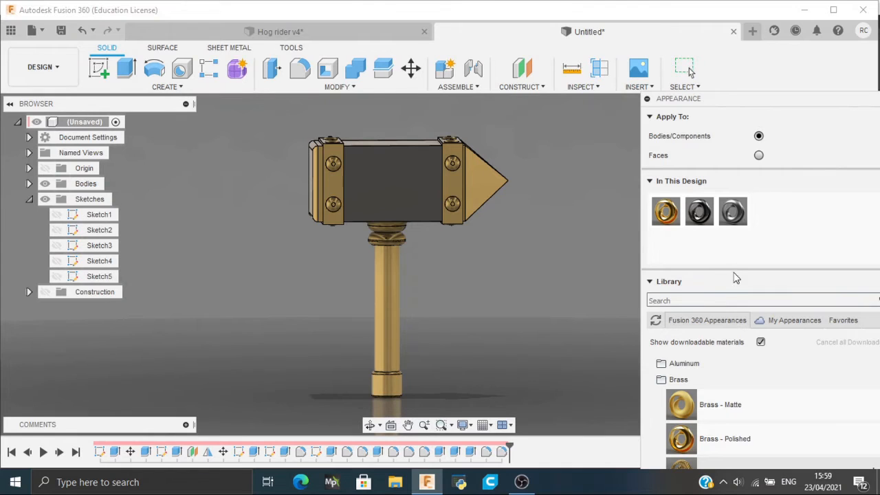
{"action": "scroll", "coordinate": [705, 399], "scroll_direction": "down", "scroll_amount": 6}
{"action": "scroll", "coordinate": [705, 397], "scroll_direction": "down", "scroll_amount": 2}
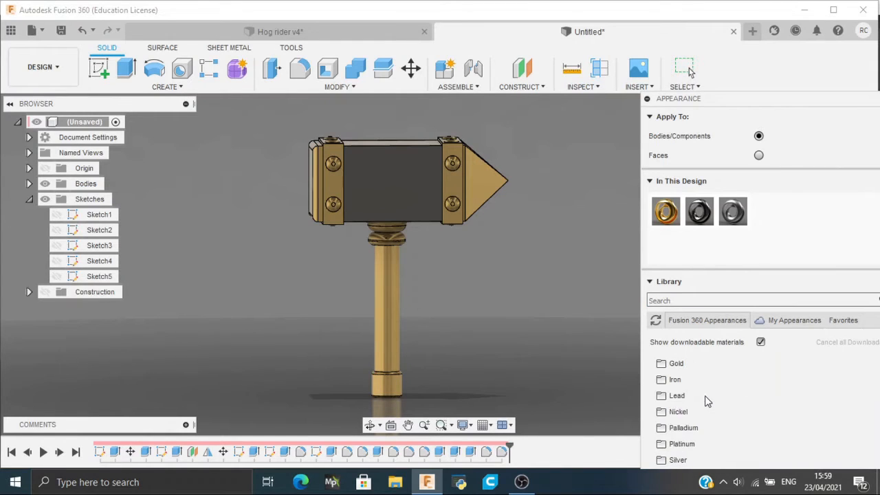
{"action": "scroll", "coordinate": [698, 441], "scroll_direction": "down", "scroll_amount": 2}
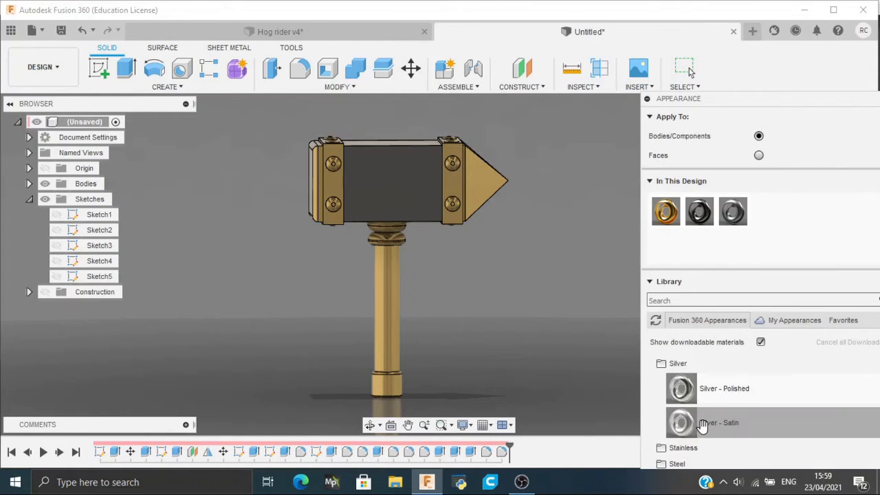
{"action": "scroll", "coordinate": [703, 423], "scroll_direction": "up", "scroll_amount": 2}
{"action": "left_click", "coordinate": [695, 440]}
{"action": "scroll", "coordinate": [695, 440], "scroll_direction": "down", "scroll_amount": 1}
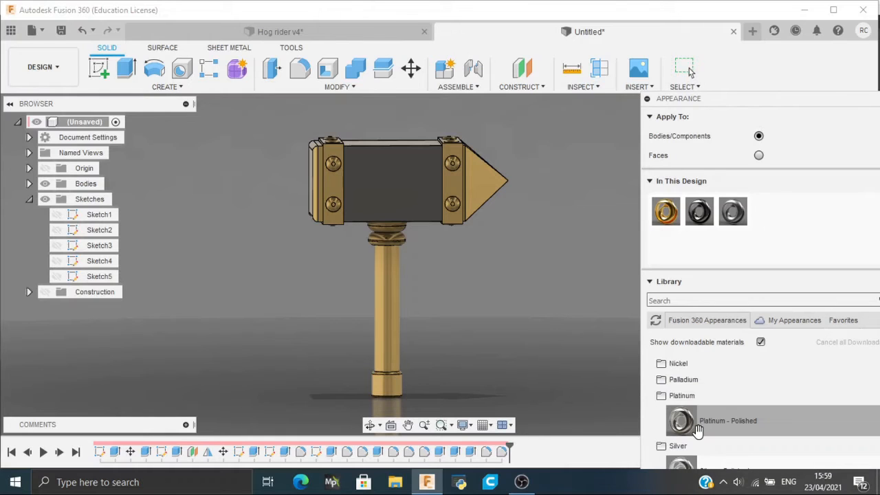
{"action": "left_click_drag", "start_coordinate": [696, 425], "coordinate": [387, 215]}
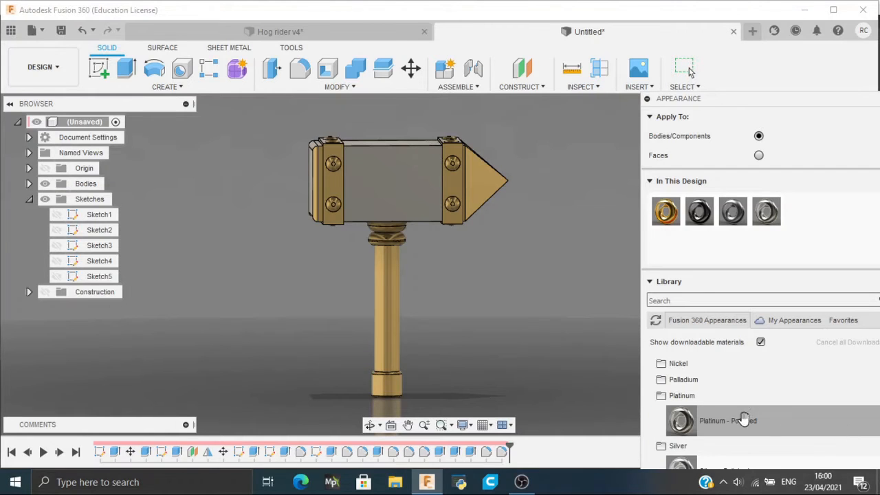
Step: Apply Platinum - Polished to the whole hammer, keeping the appearances already applied to faces
{"action": "middle_click_drag", "start_coordinate": [507, 232], "coordinate": [591, 303], "text": "shift"}
{"action": "left_click_drag", "start_coordinate": [278, 141], "coordinate": [518, 403]}
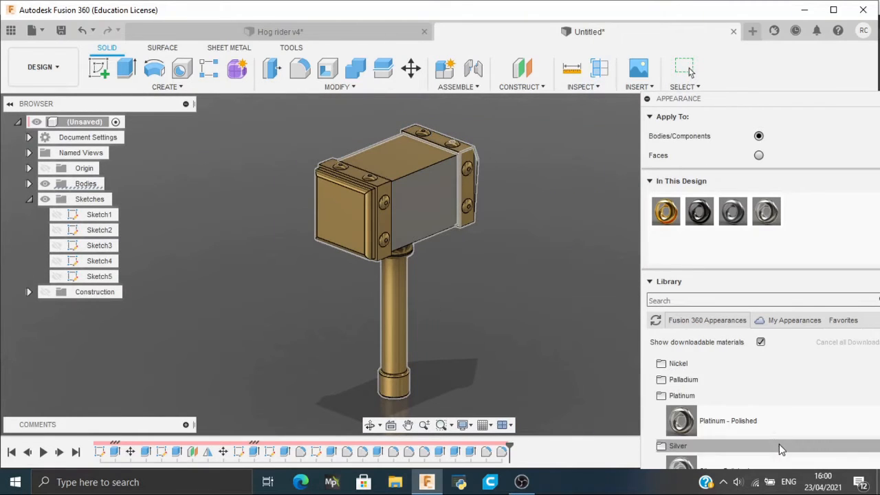
{"action": "left_click_drag", "start_coordinate": [774, 421], "coordinate": [412, 204]}
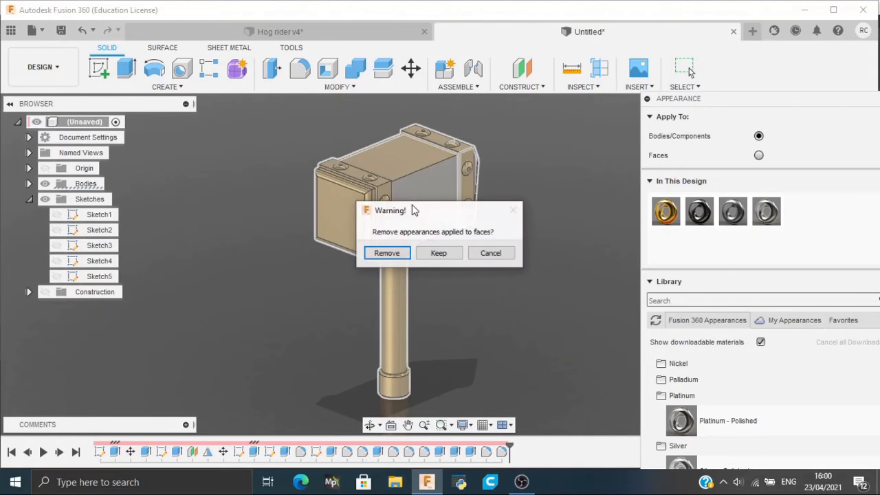
{"action": "left_click", "coordinate": [442, 254]}
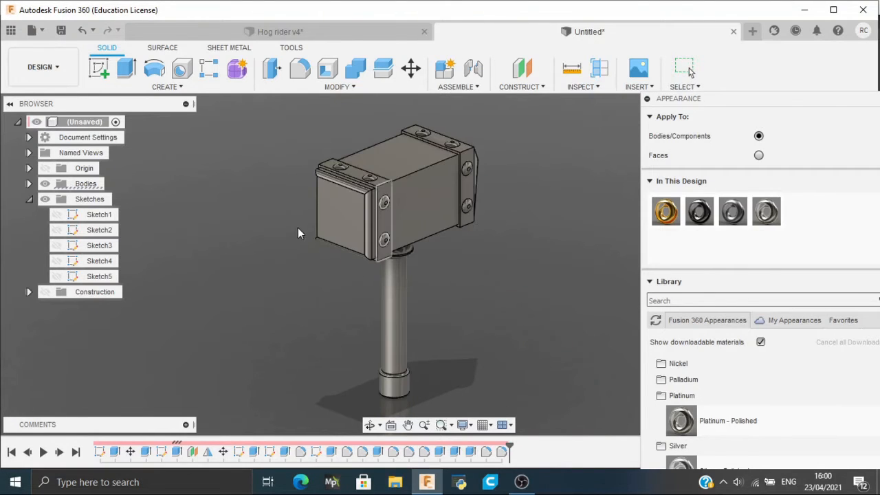
Step: Select the strap faces all around the hammer head and apply the design's Brass - Polished appearance to them
{"action": "middle_click_drag", "start_coordinate": [311, 236], "coordinate": [459, 232], "text": "shift"}
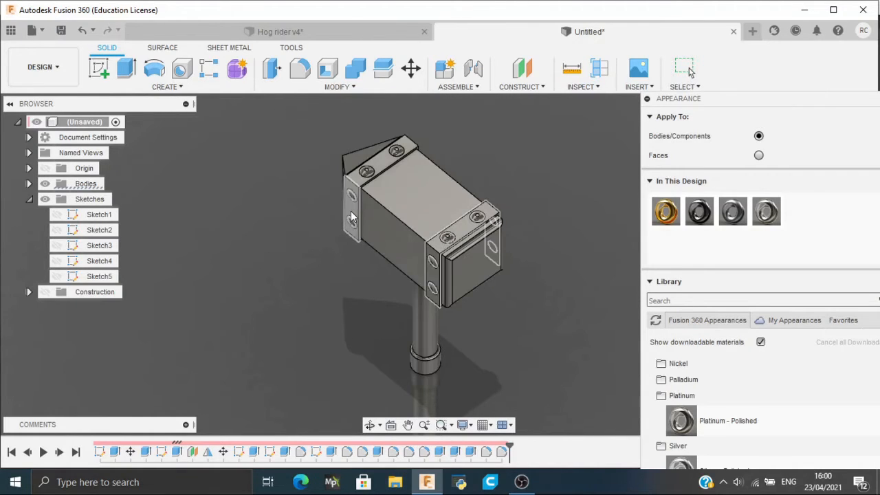
{"action": "middle_click_drag", "start_coordinate": [383, 166], "coordinate": [393, 221], "text": "shift"}
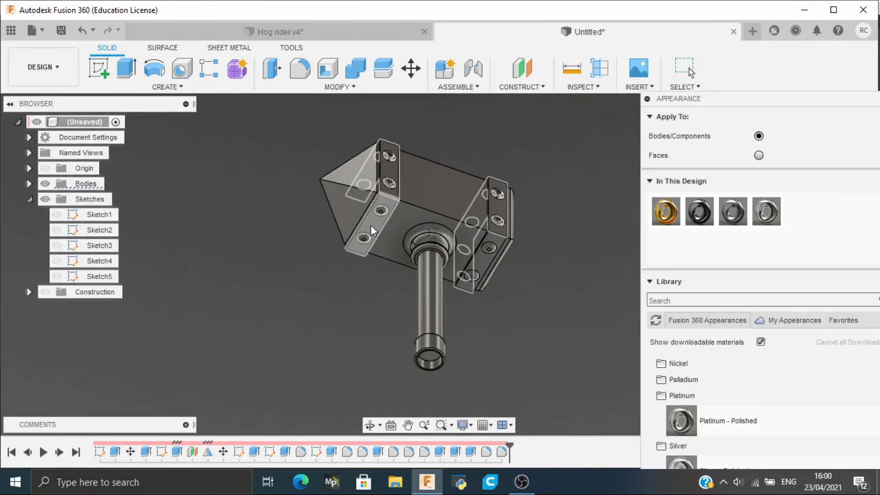
{"action": "middle_click_drag", "start_coordinate": [381, 266], "coordinate": [344, 210], "text": "shift"}
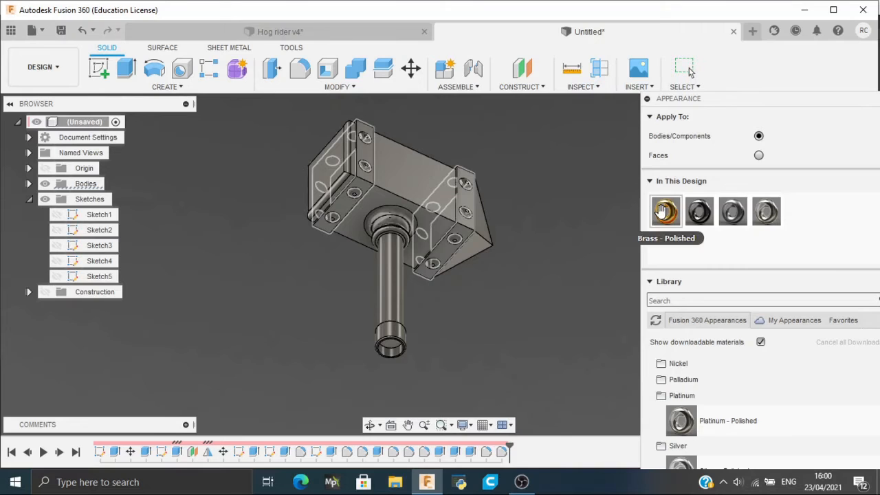
{"action": "left_click_drag", "start_coordinate": [662, 211], "coordinate": [469, 202]}
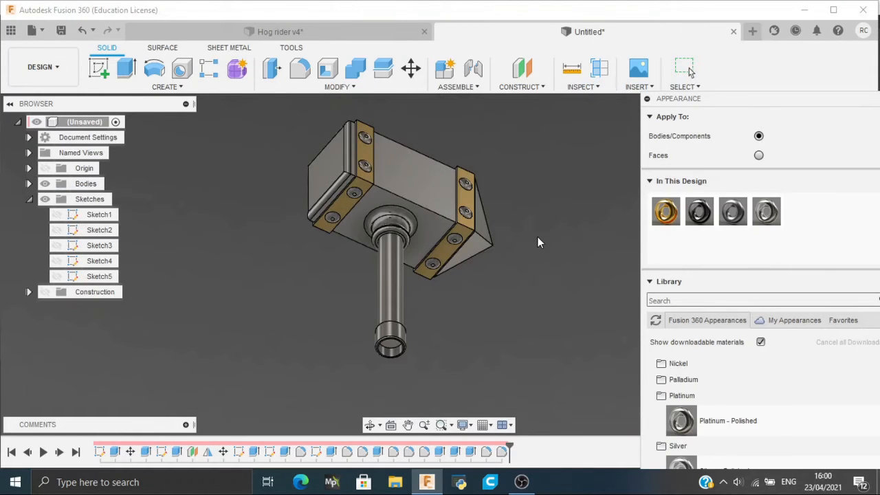
Step: Compare the hammer's underside and handle collar with the Hog rider v4 reference model
{"action": "middle_click_drag", "start_coordinate": [538, 239], "coordinate": [402, 236], "text": "shift"}
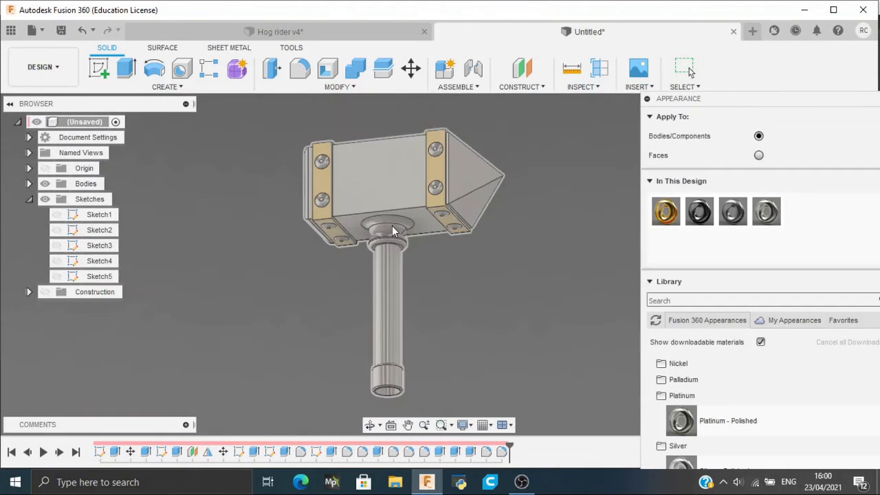
{"action": "left_click", "coordinate": [316, 28]}
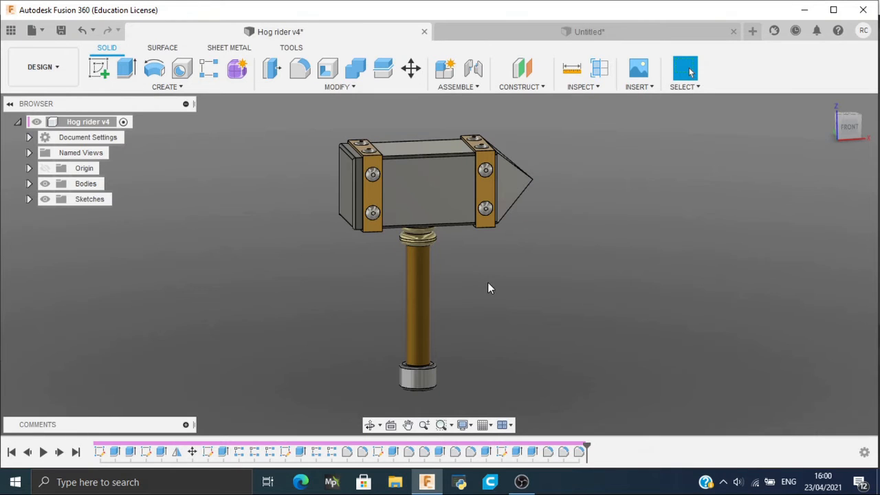
{"action": "middle_click_drag", "start_coordinate": [489, 288], "coordinate": [499, 155], "text": "shift"}
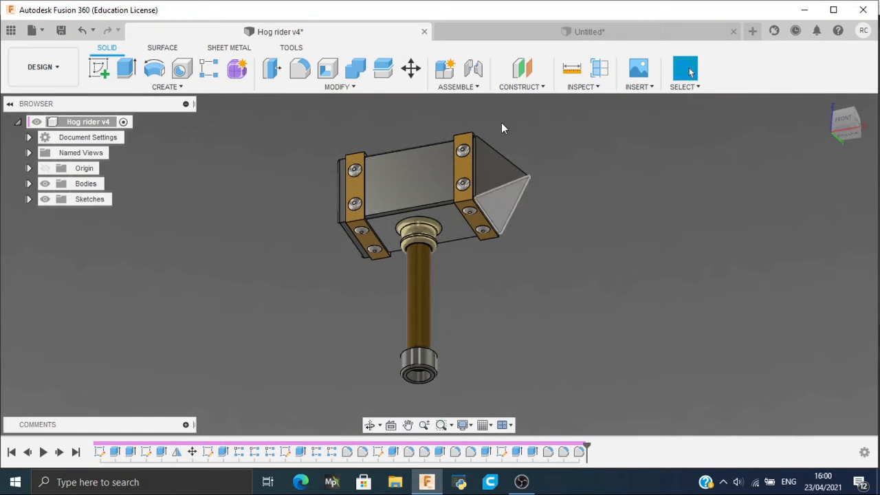
{"action": "left_click", "coordinate": [501, 36]}
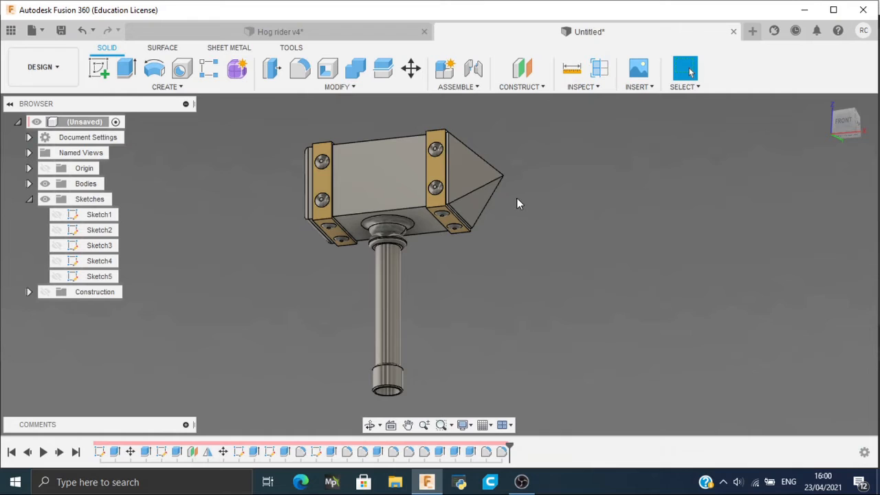
{"action": "key", "text": "a"}
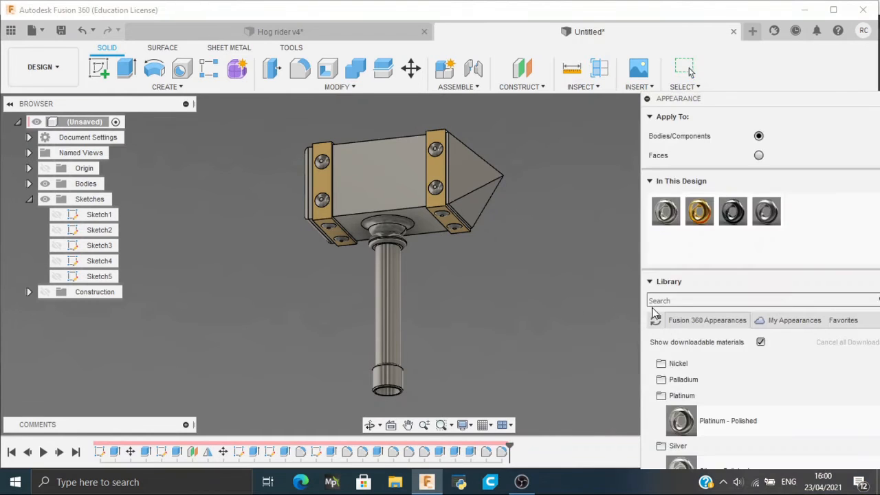
{"action": "left_click", "coordinate": [689, 300]}
{"action": "type", "text": "gold"}
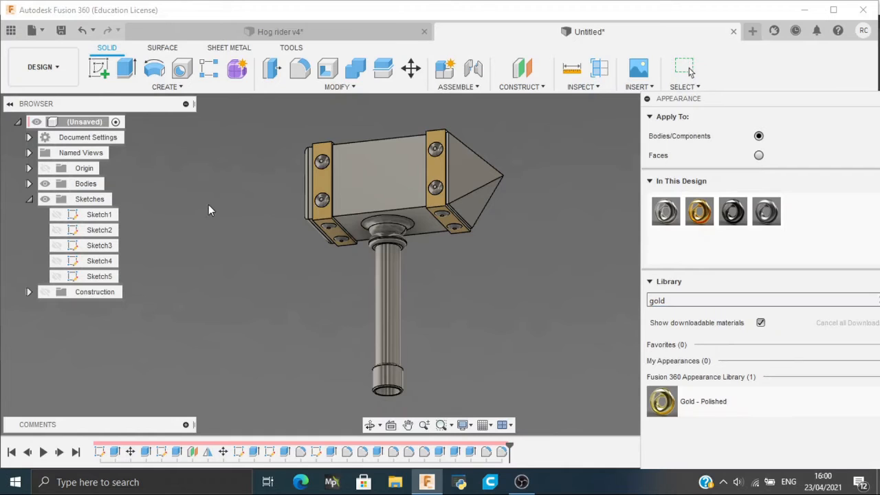
{"action": "scroll", "coordinate": [389, 216], "scroll_direction": "up", "scroll_amount": 5}
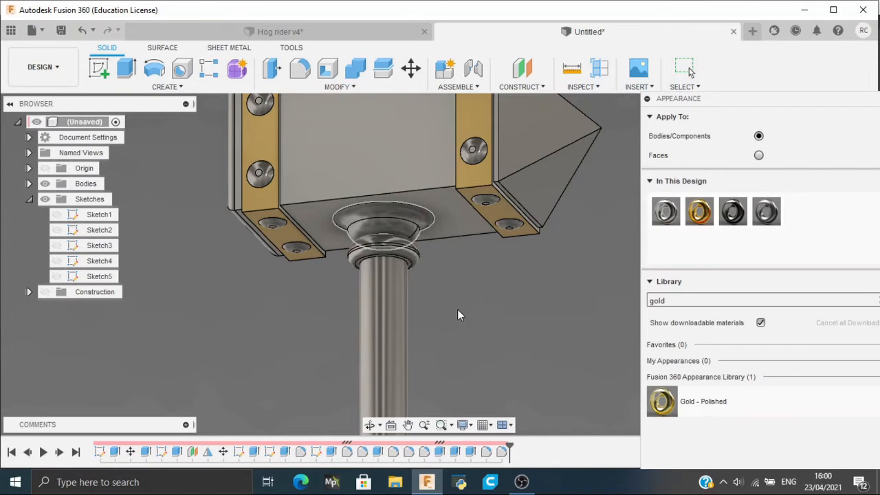
{"action": "key", "text": "Escape"}
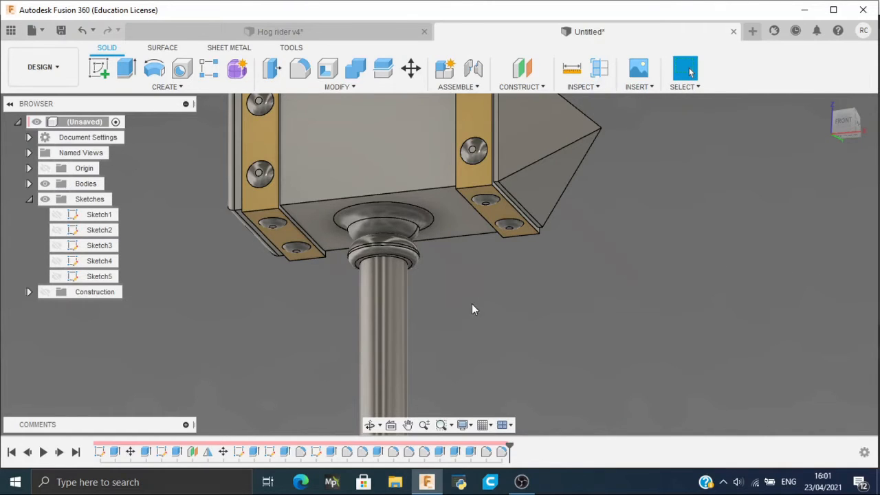
Step: Search the appearance library for gold and apply Gold - Polished to the handle collar's faces beneath the head
{"action": "key", "text": "a"}
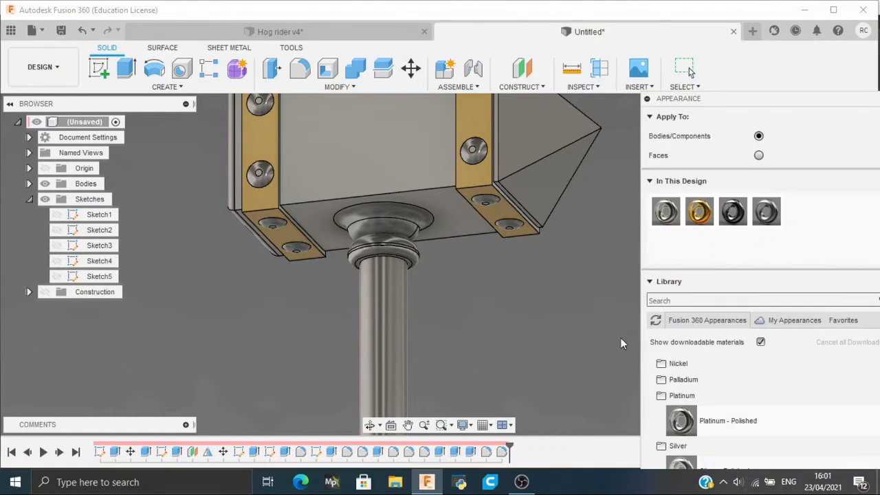
{"action": "left_click", "coordinate": [711, 300]}
{"action": "type", "text": "gold"}
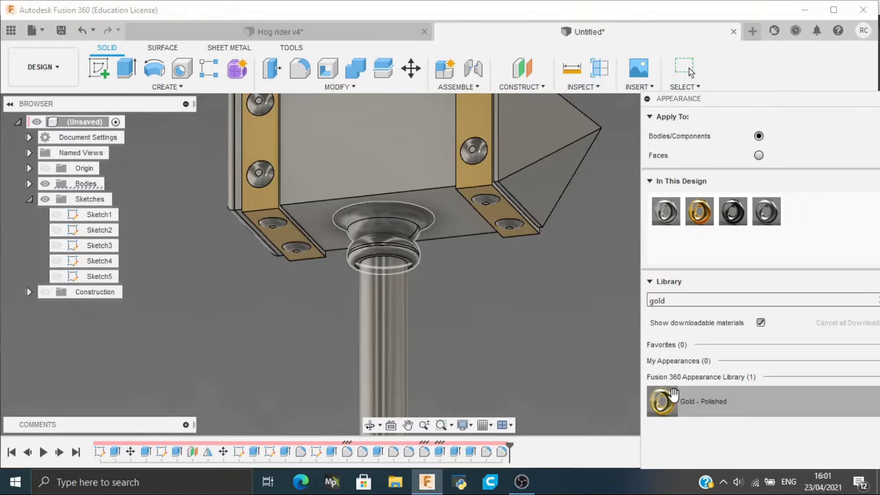
{"action": "left_click_drag", "start_coordinate": [662, 402], "coordinate": [390, 225]}
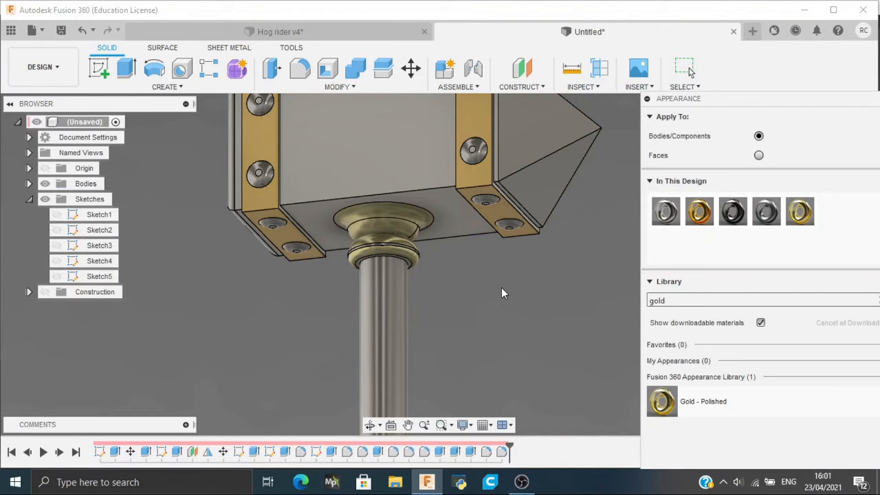
Step: Search the appearance library for silver and apply Silver - Polished to the lower rivet on the back strap near the pointed tip
{"action": "middle_click_drag", "start_coordinate": [491, 309], "coordinate": [487, 247], "text": "shift"}
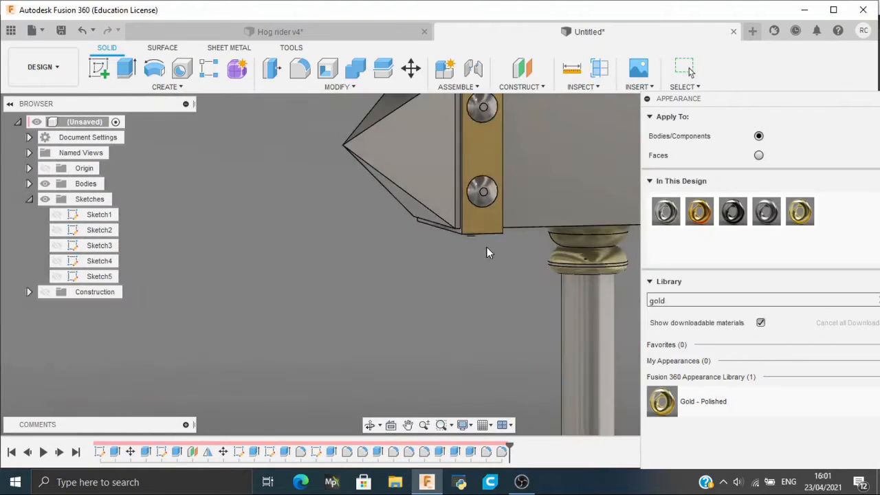
{"action": "double_click", "coordinate": [708, 302]}
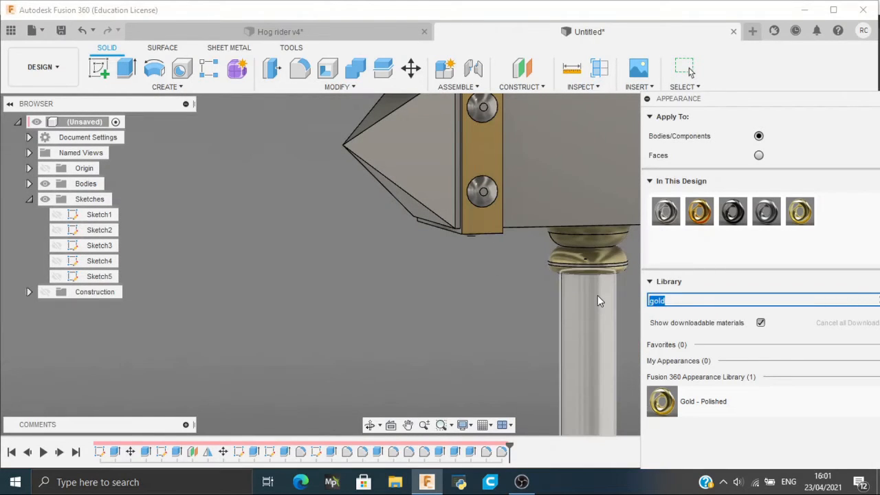
{"action": "type", "text": "silver"}
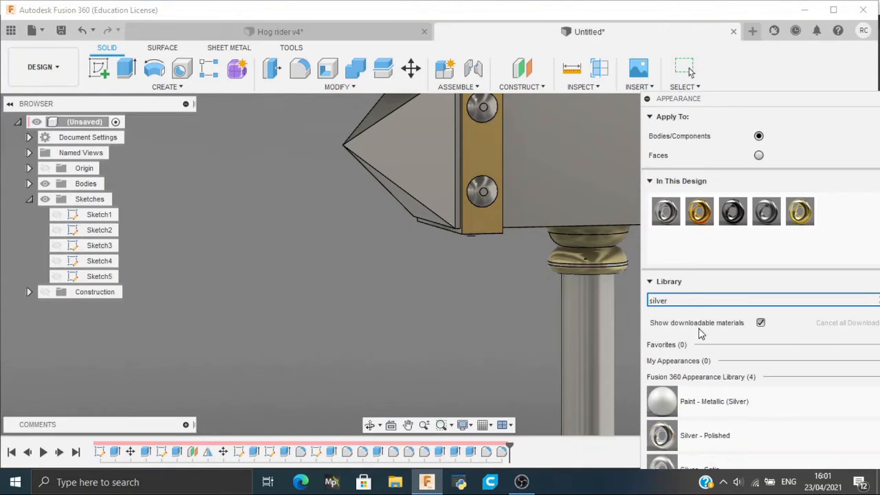
{"action": "left_click_drag", "start_coordinate": [710, 420], "coordinate": [482, 200]}
{"action": "scroll", "coordinate": [472, 187], "scroll_direction": "up", "scroll_amount": 5}
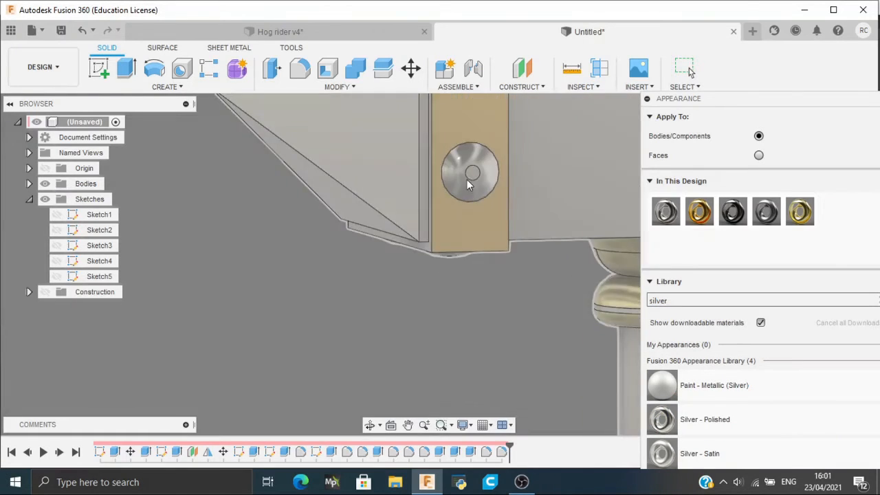
{"action": "left_click_drag", "start_coordinate": [660, 418], "coordinate": [479, 153]}
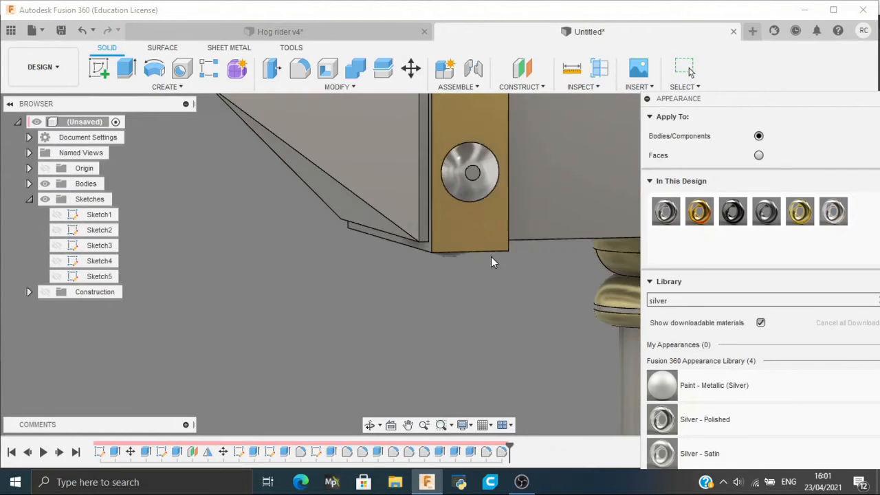
Step: Check the Hog rider v4 reference hammer and apply the design's Steel - Satin appearance to rivets on the back of the straps
{"action": "scroll", "coordinate": [495, 255], "scroll_direction": "down", "scroll_amount": 5}
{"action": "middle_click_drag", "start_coordinate": [499, 254], "coordinate": [431, 287]}
{"action": "scroll", "coordinate": [431, 286], "scroll_direction": "up", "scroll_amount": 4}
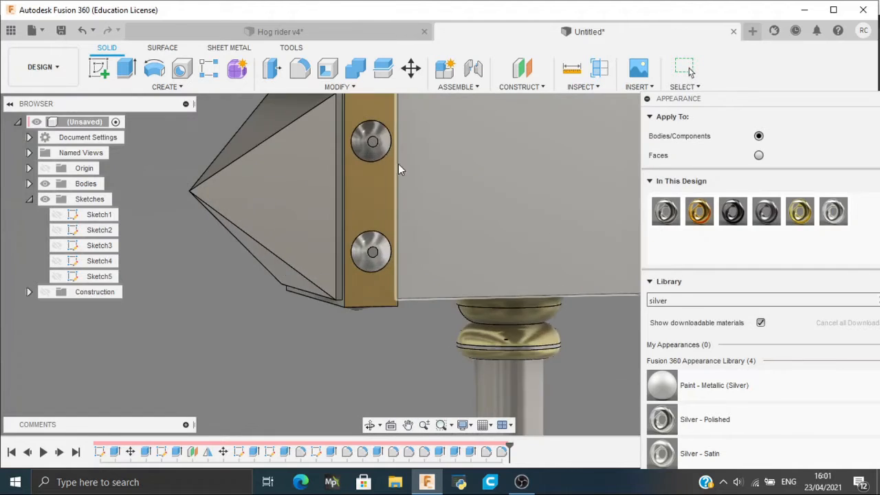
{"action": "scroll", "coordinate": [391, 189], "scroll_direction": "down", "scroll_amount": 5}
{"action": "left_click", "coordinate": [241, 28]}
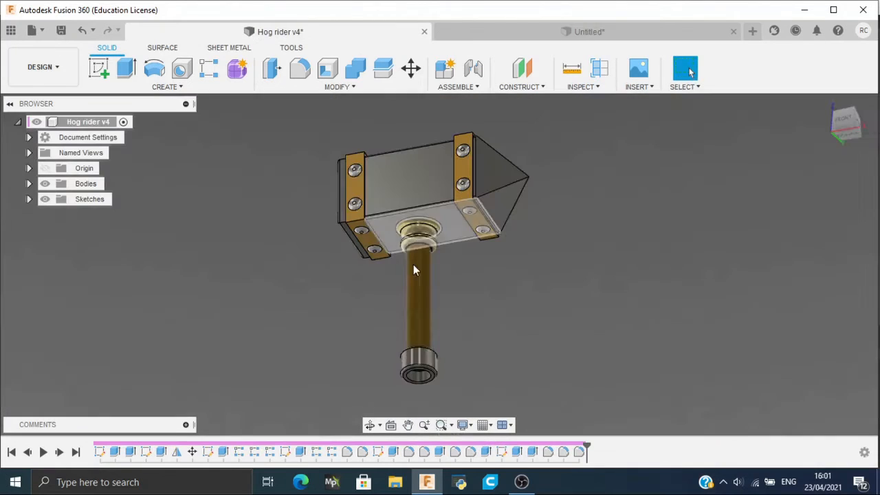
{"action": "middle_click_drag", "start_coordinate": [417, 249], "coordinate": [839, 302], "text": "shift"}
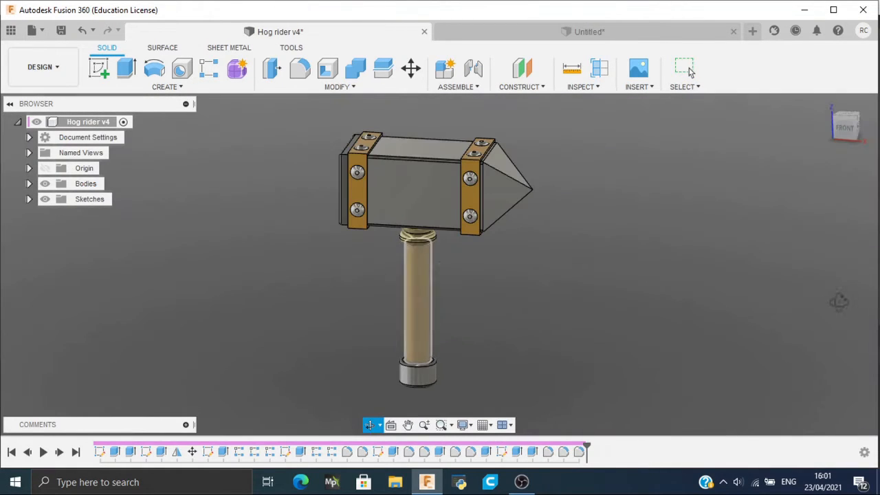
{"action": "left_click", "coordinate": [477, 35]}
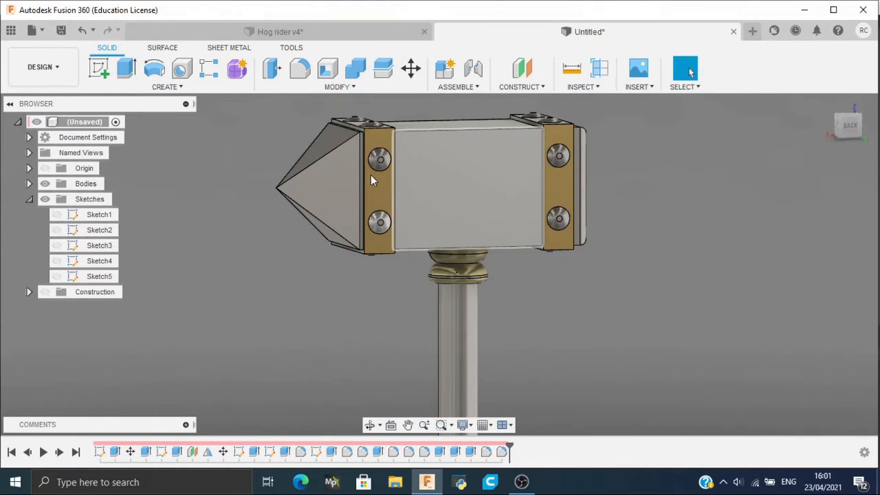
{"action": "key", "text": "a"}
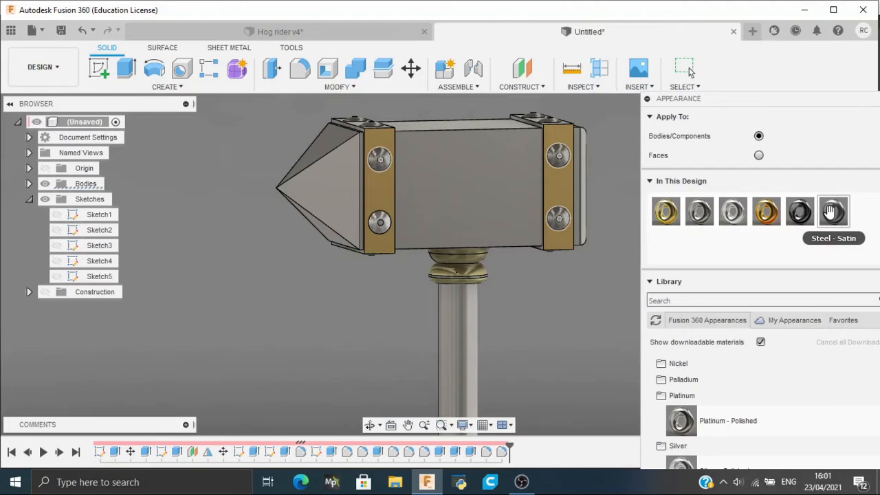
{"action": "left_click_drag", "start_coordinate": [832, 212], "coordinate": [563, 227]}
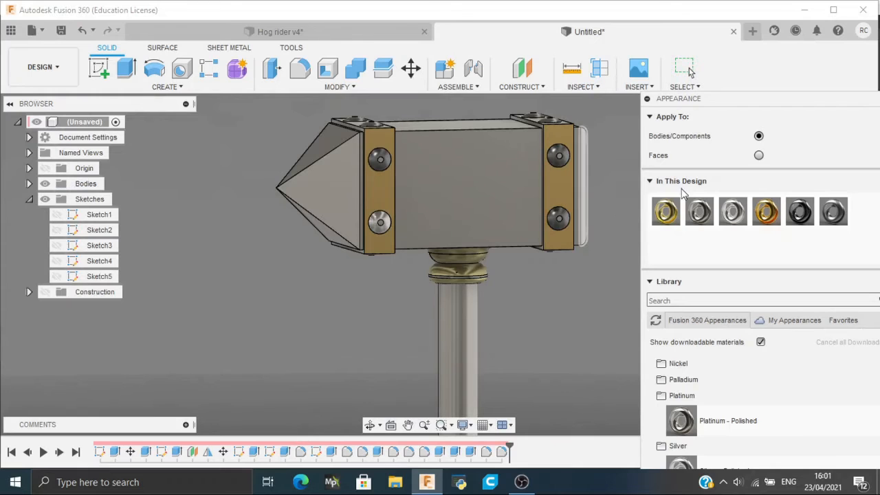
Step: Apply the design's Silver - Polished appearance to a strap rivet and Bamboo Light - Semigloss from a wood search to the handle shaft
{"action": "left_click_drag", "start_coordinate": [733, 211], "coordinate": [563, 225]}
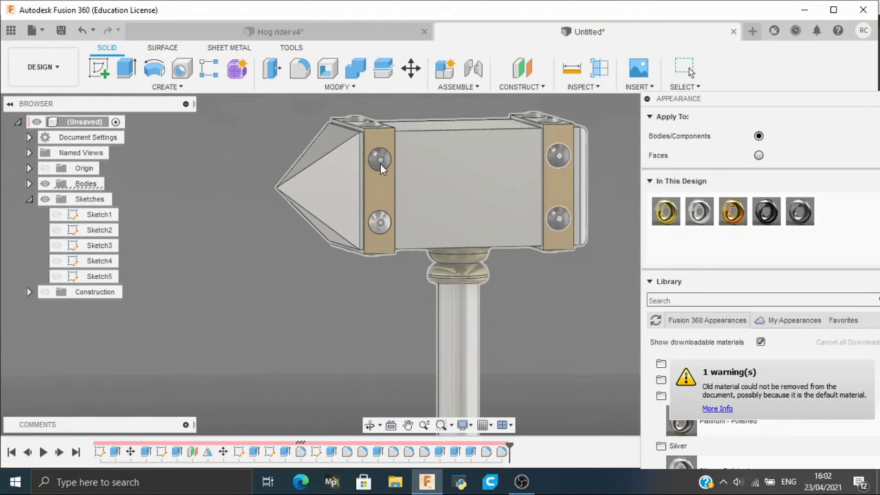
{"action": "middle_click_drag", "start_coordinate": [533, 275], "coordinate": [578, 289], "text": "shift"}
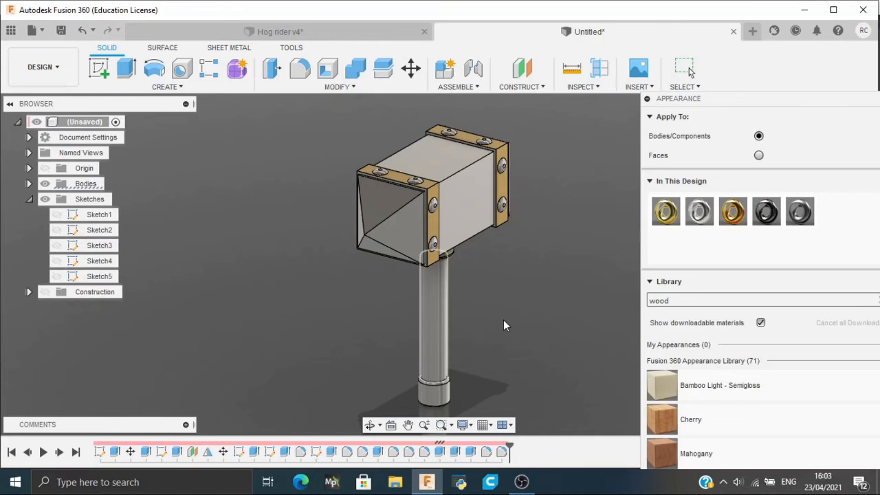
{"action": "middle_click_drag", "start_coordinate": [504, 319], "coordinate": [462, 275], "text": "shift"}
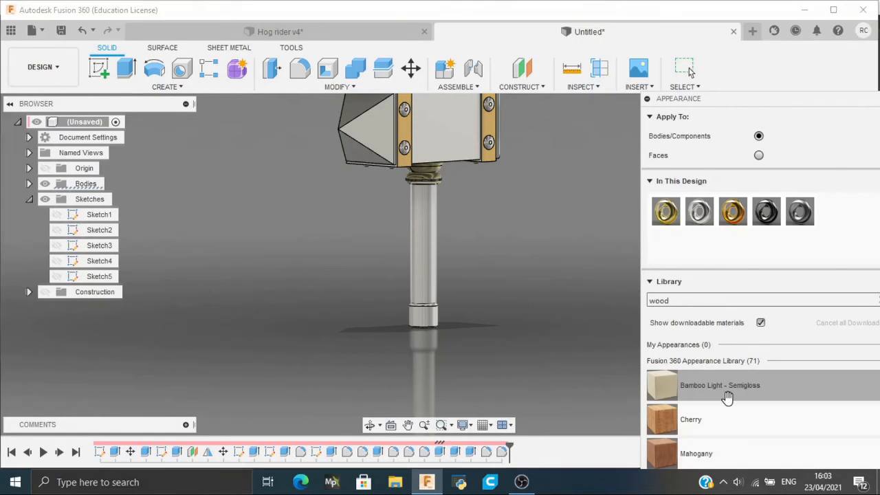
{"action": "left_click_drag", "start_coordinate": [725, 397], "coordinate": [426, 247]}
Step: Switch briefly to the Hog rider v4 reference and examine the side and rim faces of the end cap at the handle's base
{"action": "left_click", "coordinate": [260, 33]}
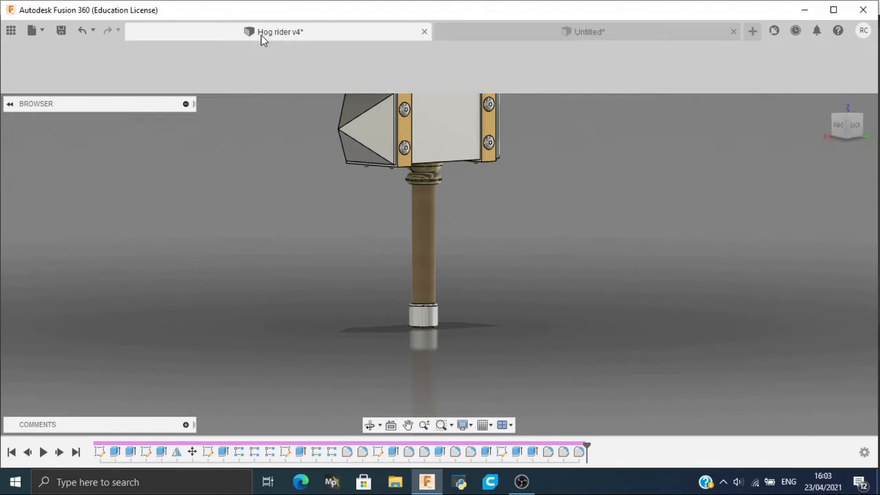
{"action": "left_click", "coordinate": [550, 33]}
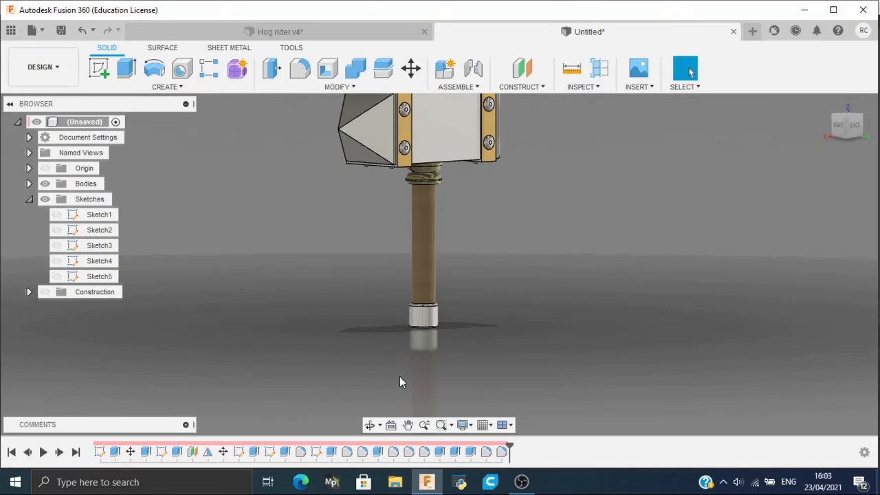
{"action": "scroll", "coordinate": [431, 344], "scroll_direction": "up", "scroll_amount": 5}
{"action": "left_click", "coordinate": [393, 200]}
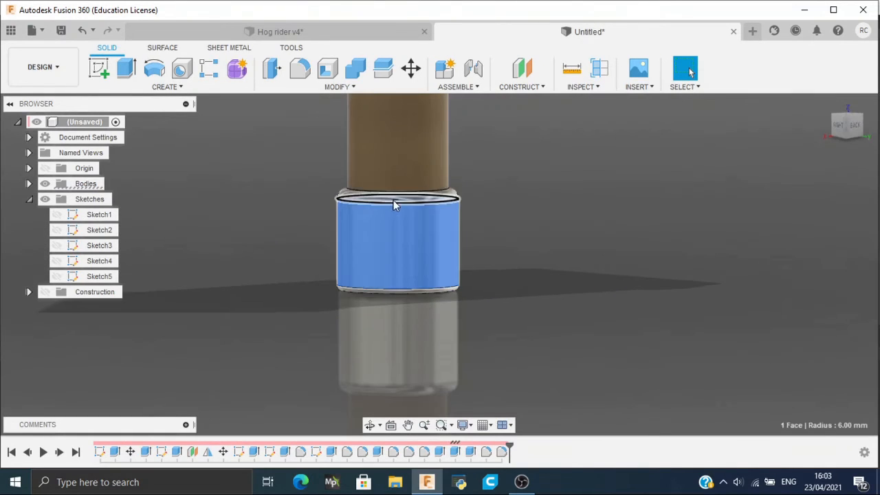
{"action": "left_click", "coordinate": [395, 198]}
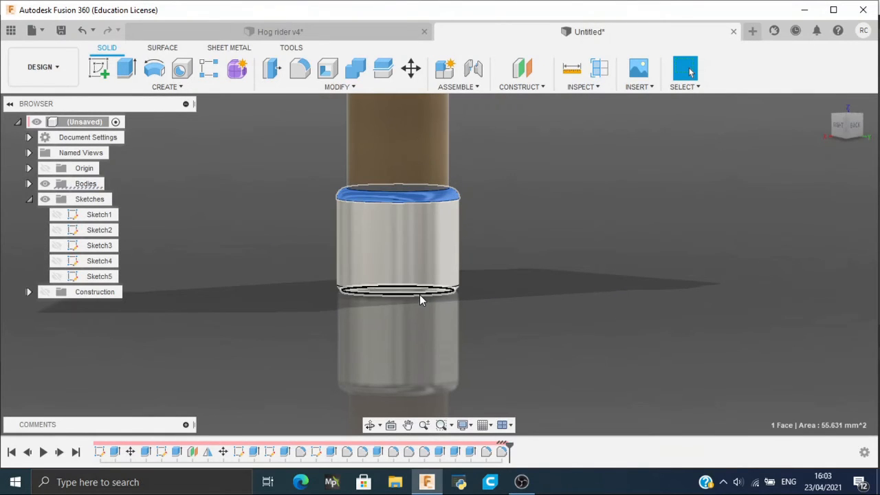
{"action": "key", "text": "Escape"}
Step: Apply the design's Platinum - Polished appearance to the side and edge faces of the end cap at the handle's base
{"action": "key", "text": "a"}
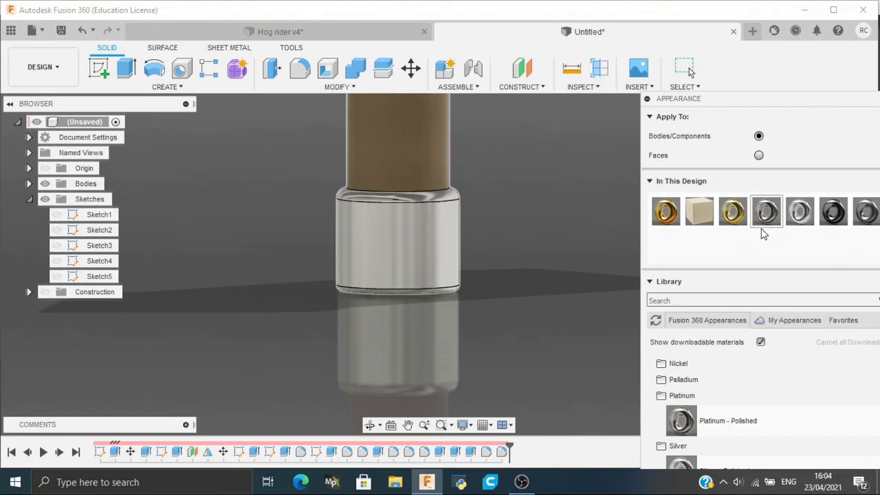
{"action": "left_click_drag", "start_coordinate": [765, 217], "coordinate": [672, 214]}
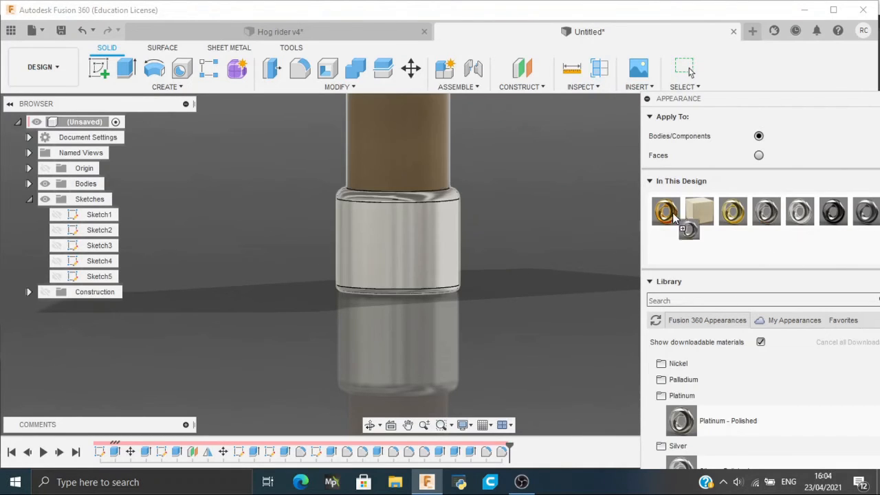
{"action": "left_click", "coordinate": [431, 258]}
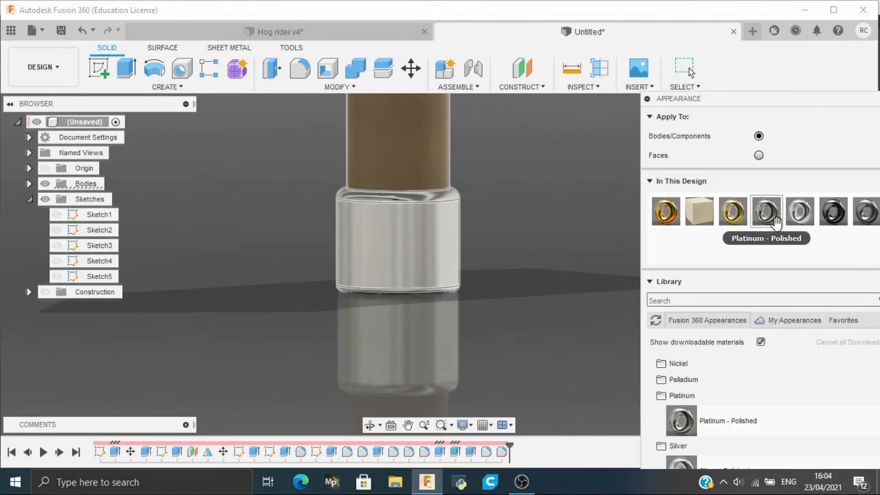
{"action": "left_click_drag", "start_coordinate": [769, 217], "coordinate": [444, 243]}
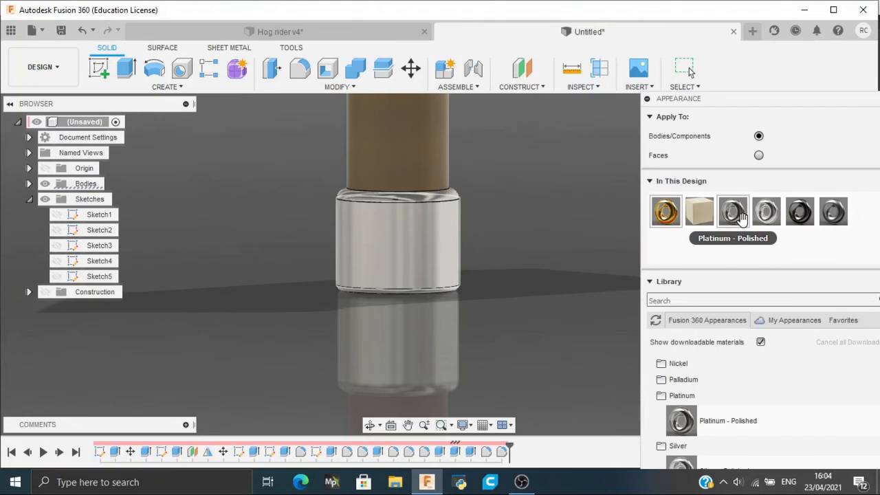
{"action": "left_click_drag", "start_coordinate": [740, 218], "coordinate": [365, 224]}
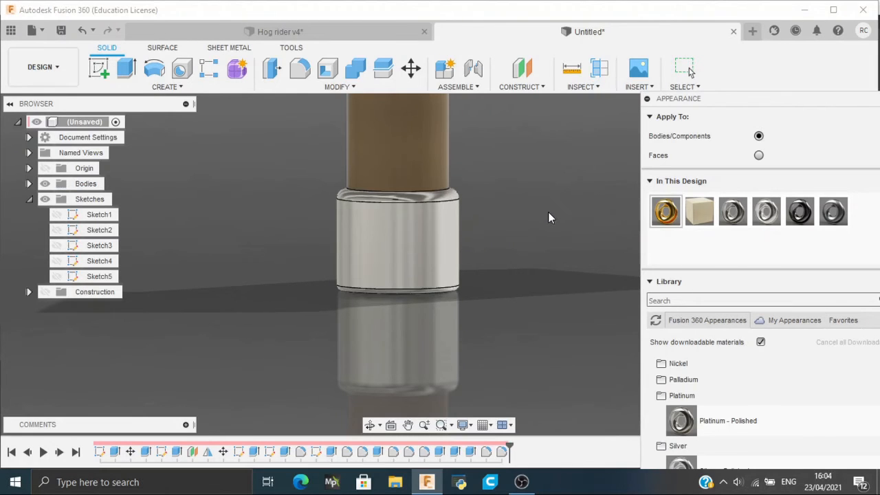
{"action": "middle_click_drag", "start_coordinate": [550, 218], "coordinate": [403, 222], "text": "shift"}
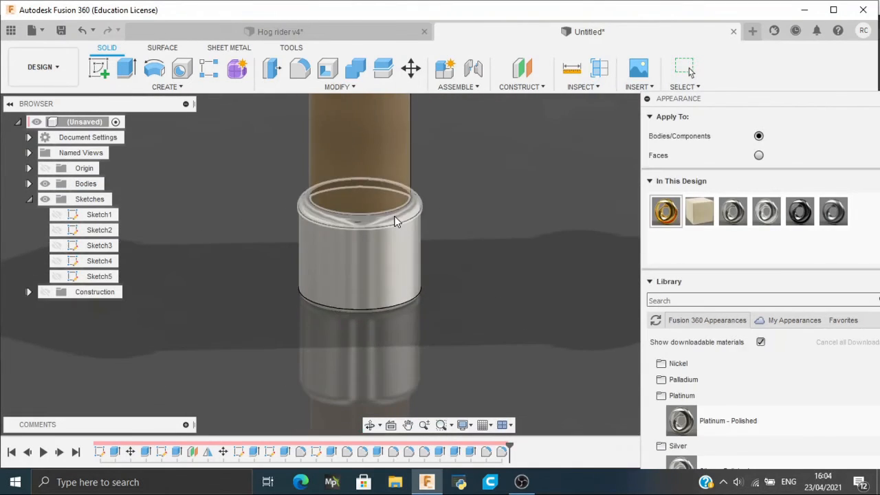
{"action": "left_click_drag", "start_coordinate": [752, 220], "coordinate": [409, 310]}
{"action": "middle_click_drag", "start_coordinate": [495, 227], "coordinate": [404, 222], "text": "shift"}
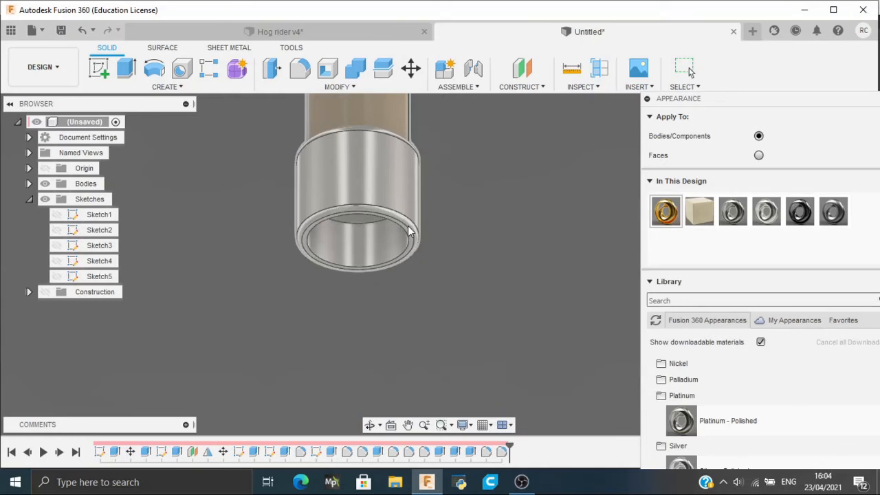
{"action": "scroll", "coordinate": [502, 173], "scroll_direction": "down", "scroll_amount": 8}
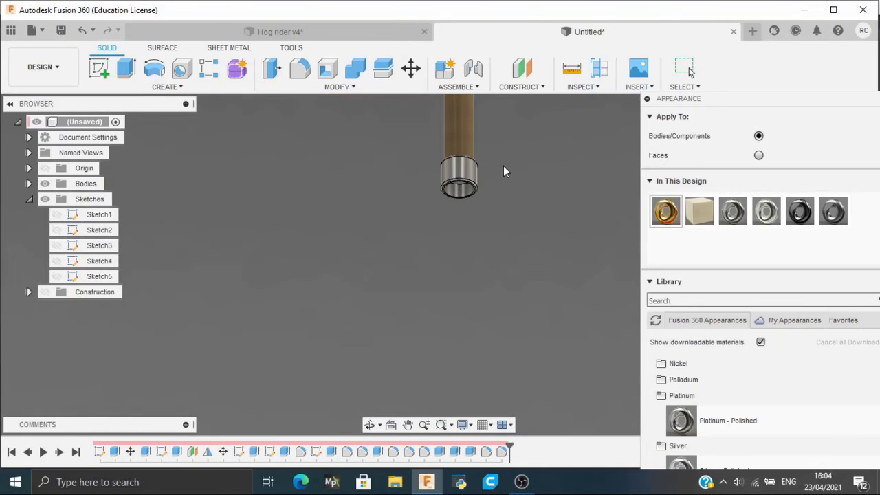
{"action": "middle_click_drag", "start_coordinate": [504, 171], "coordinate": [436, 341]}
{"action": "key", "text": "Escape"}
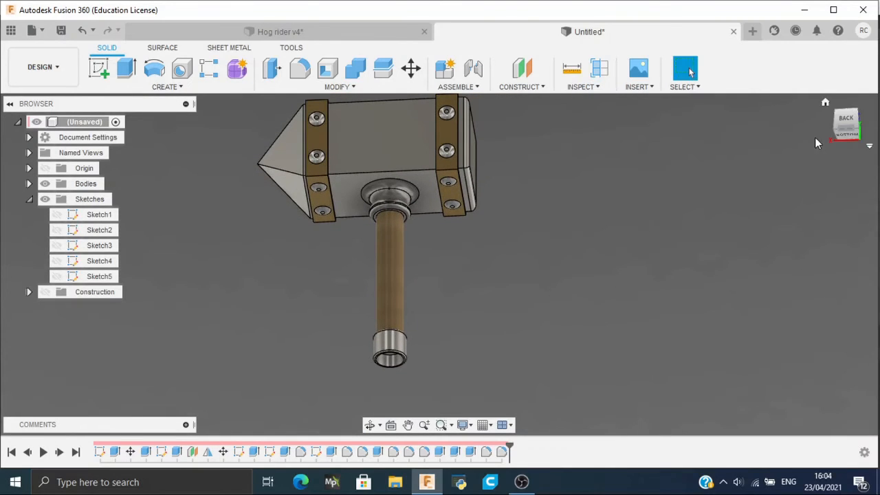
Step: Try to apply the straps' gold appearance to the handle collar beneath the hammer head
{"action": "mouse_move", "coordinate": [846, 129]}
{"action": "left_mouse_down"}
{"action": "mouse_move", "coordinate": [811, 82]}
{"action": "mouse_move", "coordinate": [842, 34]}
{"action": "left_mouse_up"}
{"action": "left_click", "coordinate": [826, 101]}
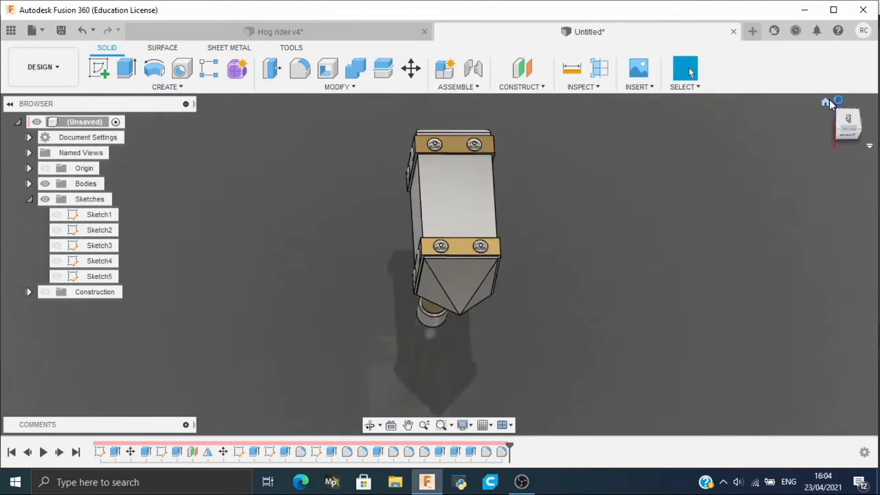
{"action": "middle_click_drag", "start_coordinate": [691, 278], "coordinate": [688, 231], "text": "shift"}
{"action": "scroll", "coordinate": [409, 218], "scroll_direction": "up", "scroll_amount": 6}
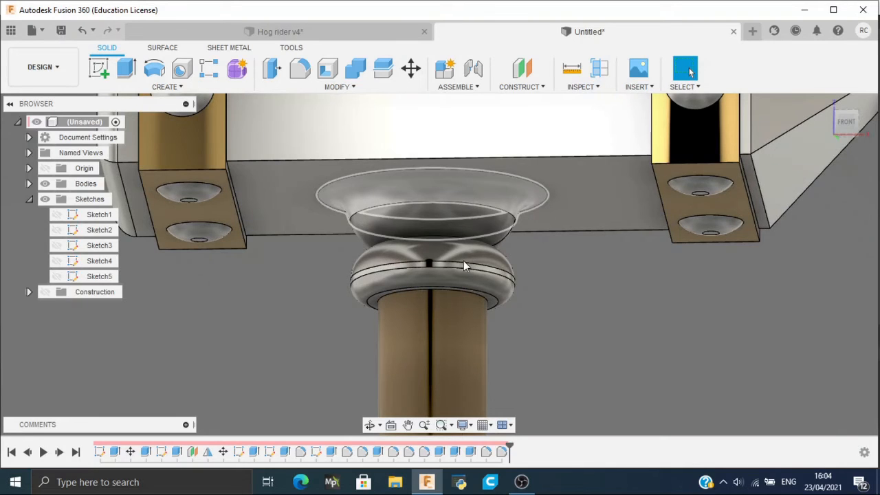
{"action": "key", "text": "a"}
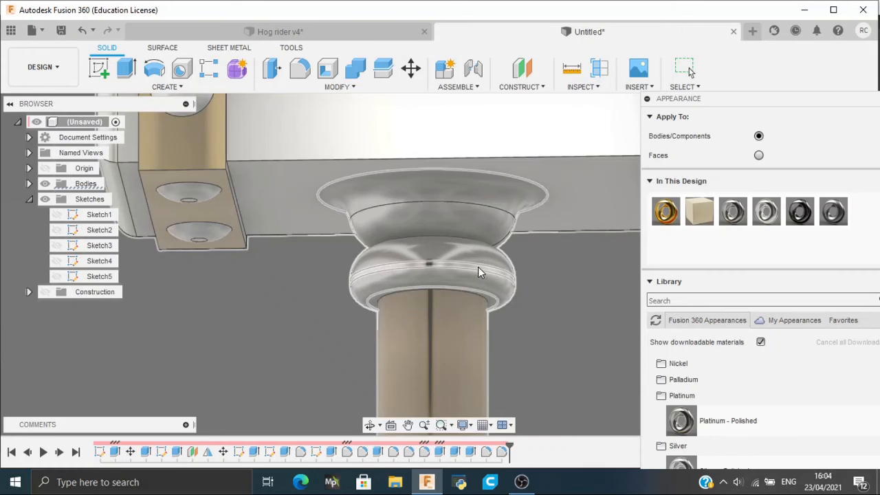
{"action": "left_click_drag", "start_coordinate": [656, 212], "coordinate": [478, 215]}
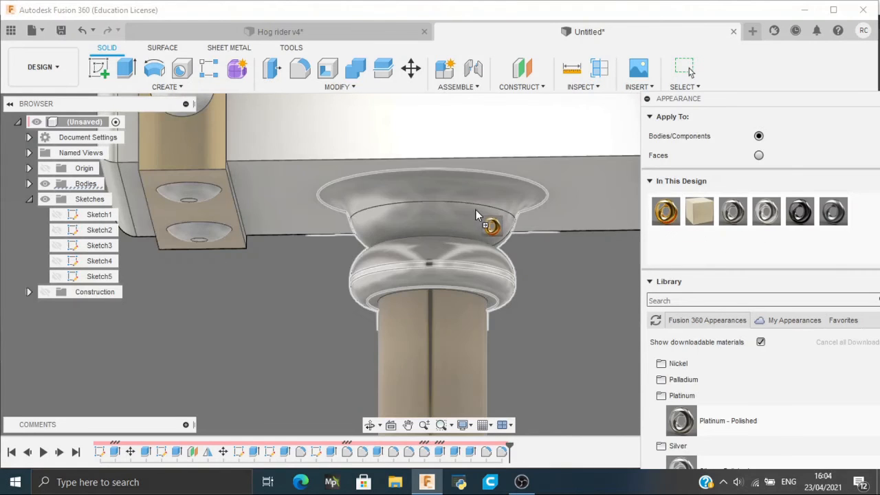
{"action": "mouse_move", "coordinate": [508, 292]}
{"action": "left_mouse_down"}
{"action": "mouse_move", "coordinate": [607, 337]}
{"action": "mouse_move", "coordinate": [481, 224]}
{"action": "mouse_move", "coordinate": [496, 250]}
{"action": "mouse_move", "coordinate": [617, 252]}
{"action": "mouse_move", "coordinate": [658, 216]}
{"action": "mouse_move", "coordinate": [483, 236]}
{"action": "mouse_move", "coordinate": [740, 260]}
{"action": "left_mouse_up"}
{"action": "key", "text": "Escape"}
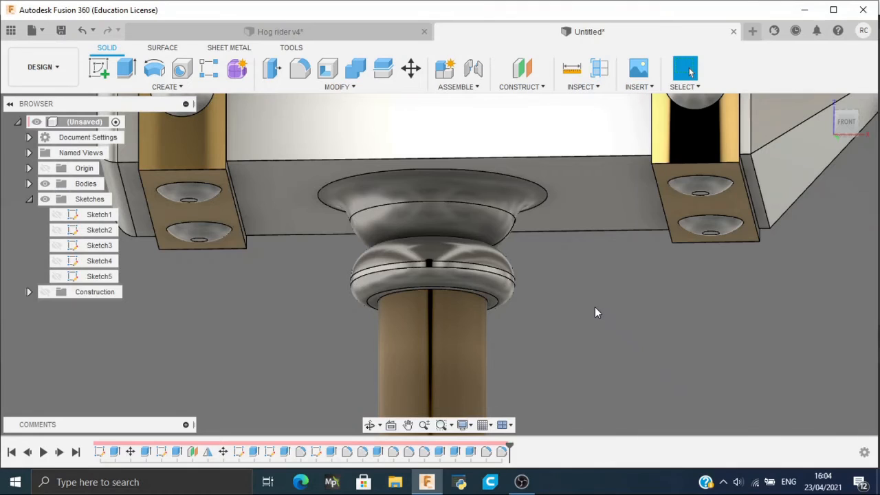
Step: Apply the straps' gold appearance to the collar's flared flange, curved neck and upper bead beneath the head
{"action": "key", "text": "a"}
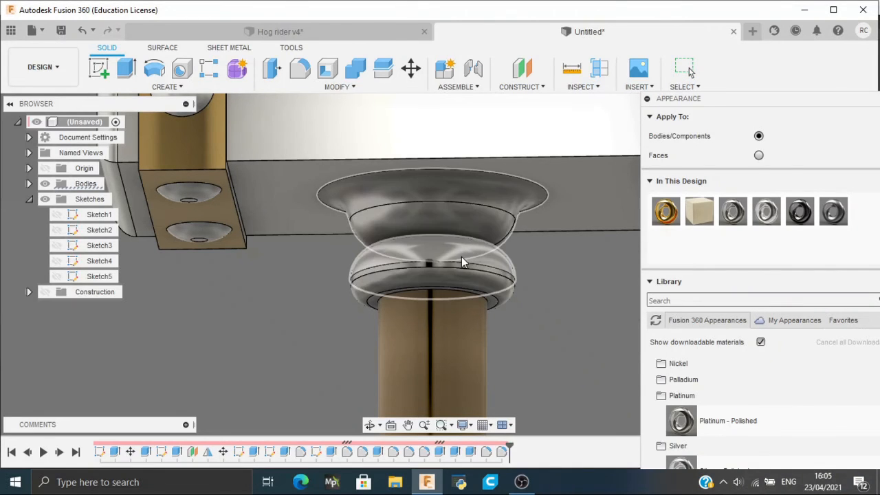
{"action": "left_click_drag", "start_coordinate": [665, 212], "coordinate": [469, 228]}
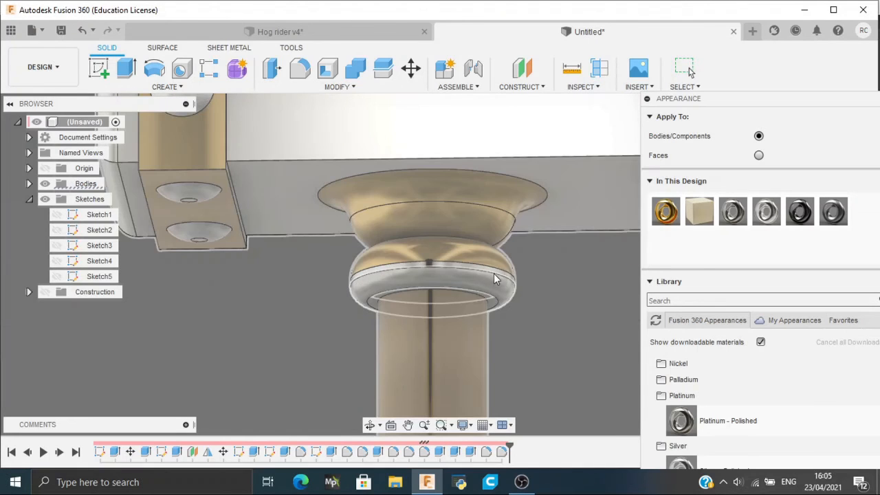
{"action": "left_click_drag", "start_coordinate": [665, 213], "coordinate": [496, 236]}
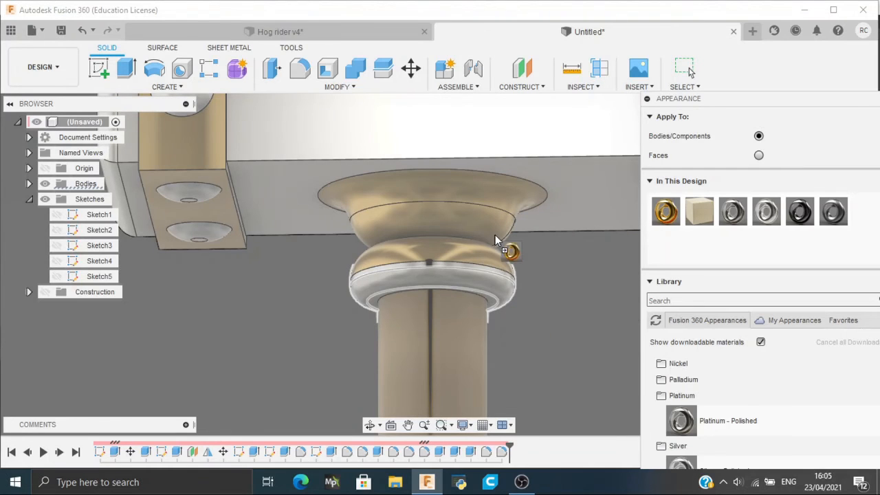
{"action": "left_click_drag", "start_coordinate": [501, 286], "coordinate": [660, 210]}
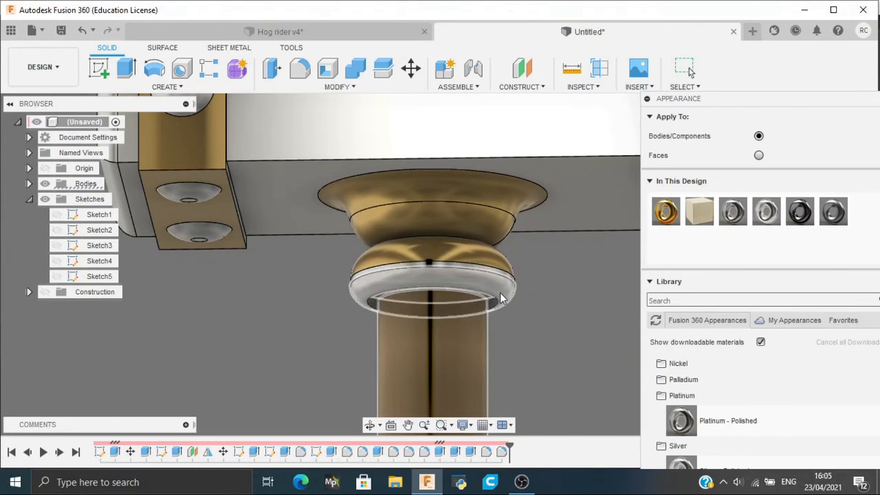
{"action": "mouse_move", "coordinate": [666, 212]}
{"action": "left_mouse_down"}
{"action": "mouse_move", "coordinate": [576, 273]}
{"action": "mouse_move", "coordinate": [492, 285]}
{"action": "mouse_move", "coordinate": [524, 293]}
{"action": "mouse_move", "coordinate": [670, 210]}
{"action": "left_mouse_up"}
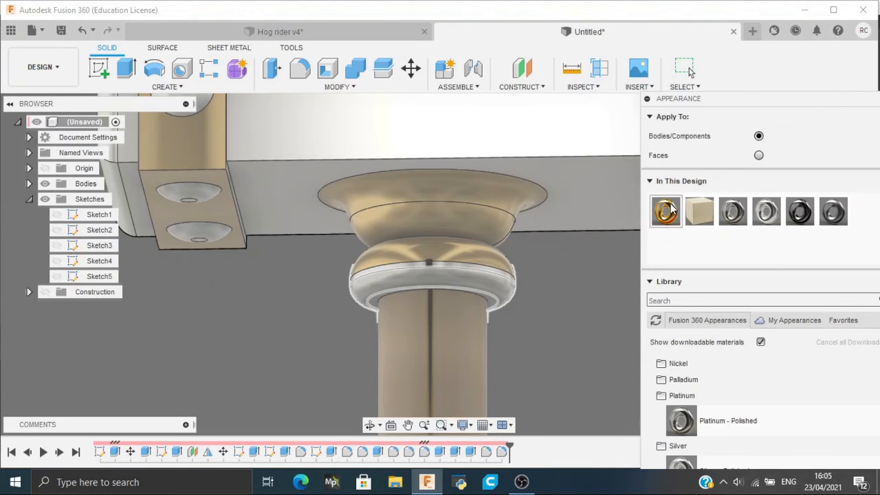
{"action": "scroll", "coordinate": [590, 337], "scroll_direction": "down", "scroll_amount": 5}
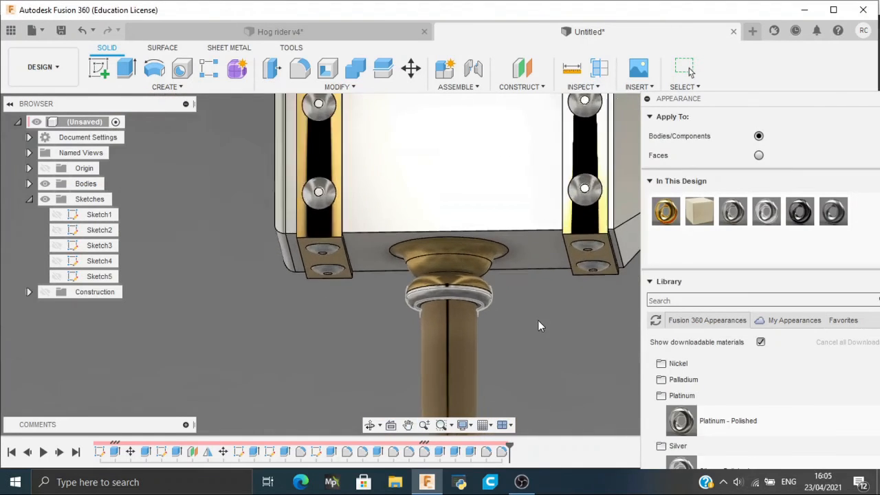
{"action": "scroll", "coordinate": [539, 313], "scroll_direction": "up", "scroll_amount": 3}
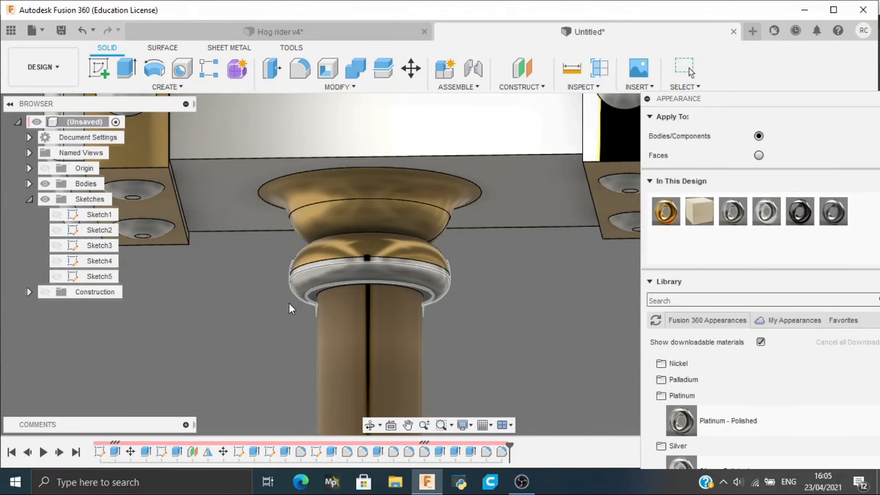
{"action": "key", "text": "Escape"}
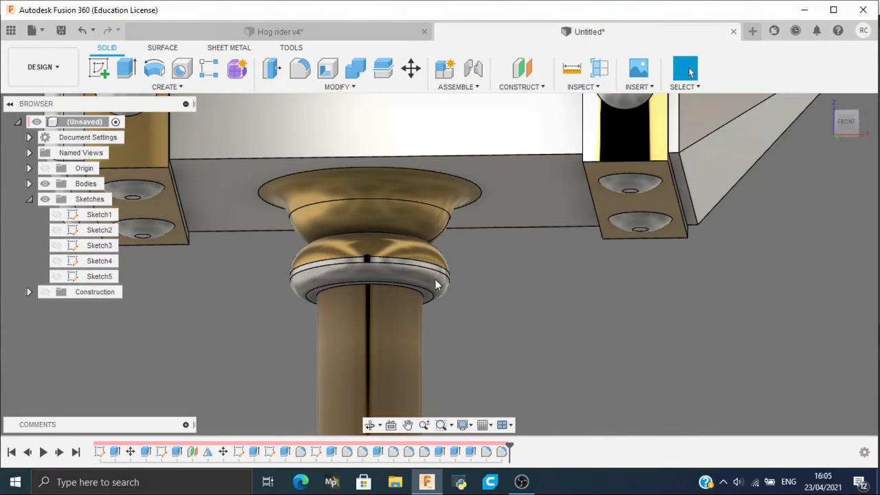
Step: Apply the same gold appearance to the collar's lower rounded bead and the narrow band around its middle
{"action": "key", "text": "a"}
{"action": "scroll", "coordinate": [427, 275], "scroll_direction": "up", "scroll_amount": 3}
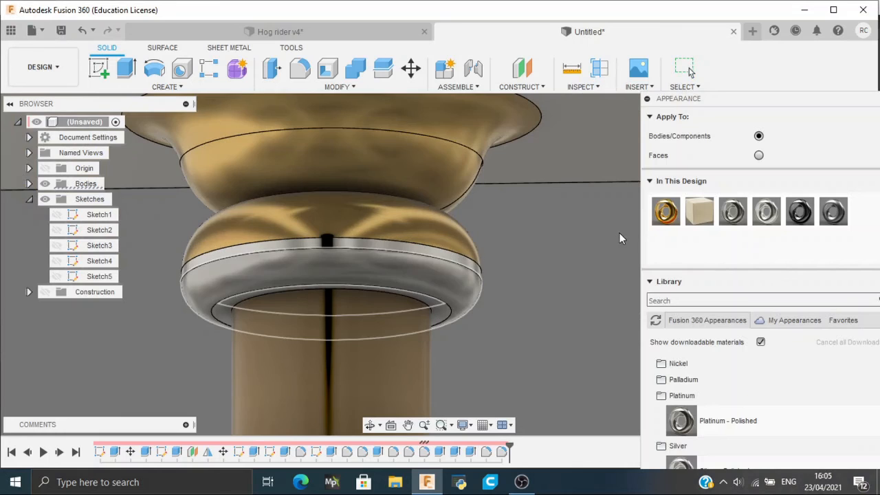
{"action": "mouse_move", "coordinate": [666, 211]}
{"action": "left_mouse_down"}
{"action": "mouse_move", "coordinate": [458, 263]}
{"action": "mouse_move", "coordinate": [454, 290]}
{"action": "mouse_move", "coordinate": [467, 261]}
{"action": "left_mouse_up"}
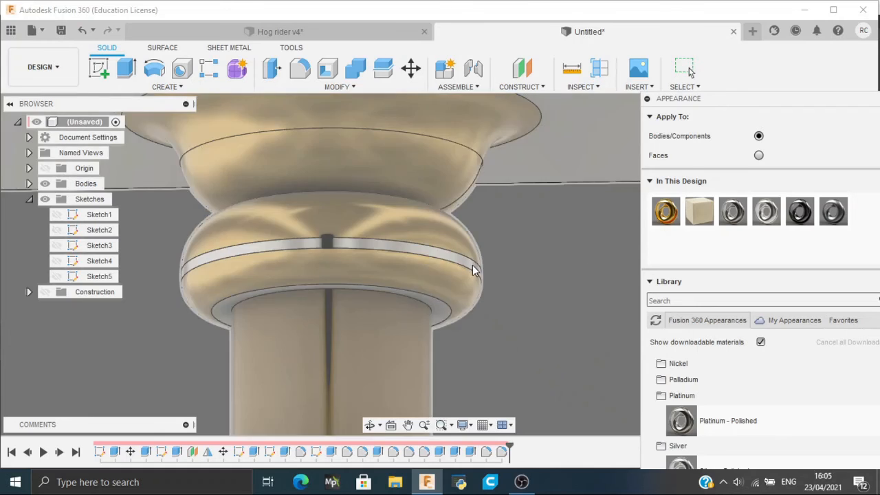
{"action": "mouse_move", "coordinate": [666, 211]}
{"action": "left_mouse_down"}
{"action": "mouse_move", "coordinate": [584, 248]}
{"action": "mouse_move", "coordinate": [479, 272]}
{"action": "mouse_move", "coordinate": [471, 266]}
{"action": "left_mouse_up"}
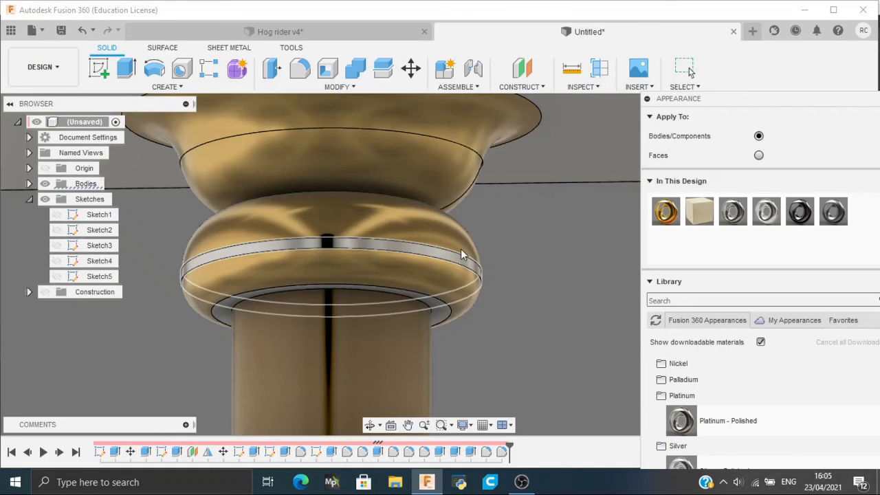
{"action": "scroll", "coordinate": [427, 269], "scroll_direction": "down", "scroll_amount": 3}
{"action": "scroll", "coordinate": [429, 267], "scroll_direction": "up", "scroll_amount": 5}
{"action": "left_click_drag", "start_coordinate": [666, 211], "coordinate": [579, 305]}
Step: Apply the straps' gold appearance to the ring-shaped underside face of the collar around the handle, and finish assigning appearances
{"action": "scroll", "coordinate": [582, 300], "scroll_direction": "down", "scroll_amount": 5}
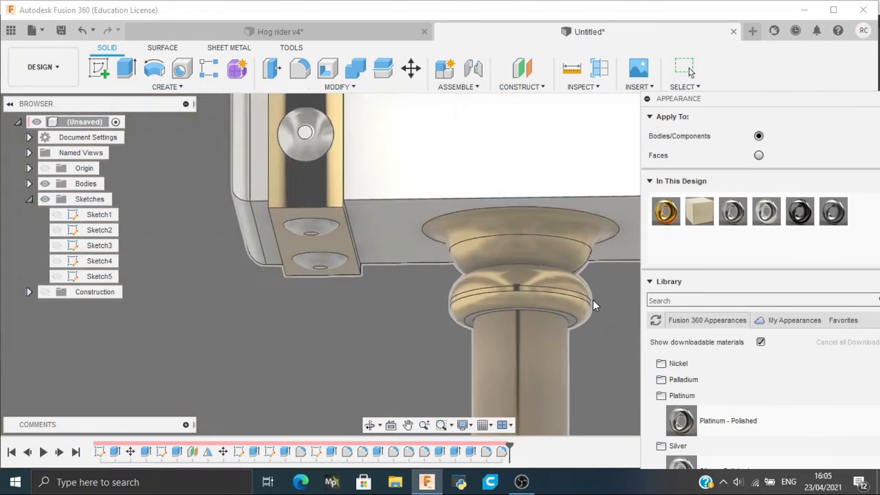
{"action": "scroll", "coordinate": [594, 306], "scroll_direction": "up", "scroll_amount": 5}
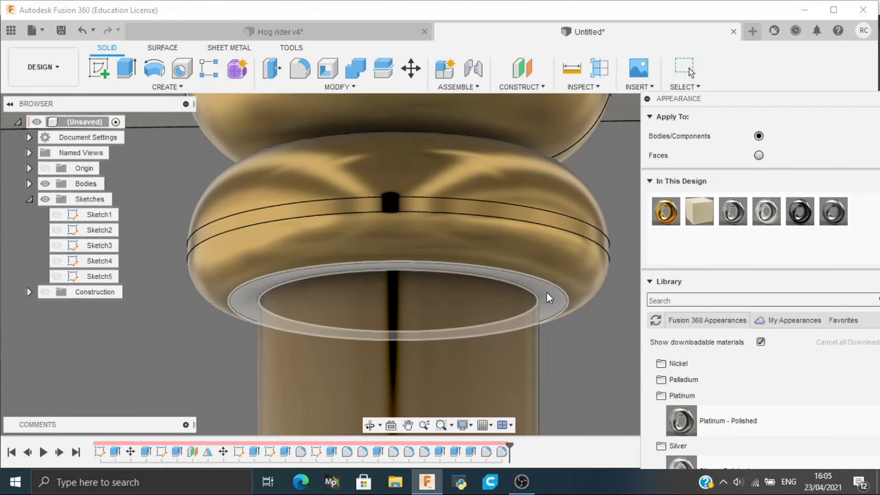
{"action": "left_click_drag", "start_coordinate": [666, 211], "coordinate": [549, 300]}
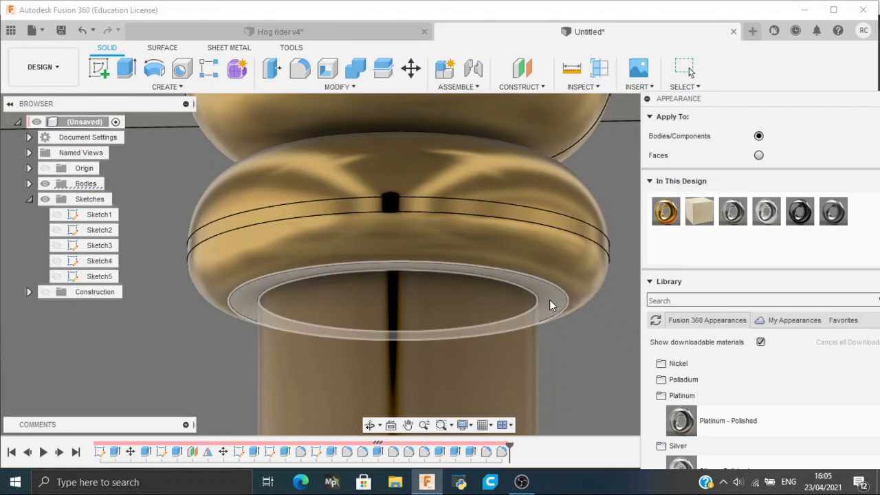
{"action": "scroll", "coordinate": [556, 344], "scroll_direction": "down", "scroll_amount": 3}
{"action": "scroll", "coordinate": [559, 344], "scroll_direction": "down", "scroll_amount": 6}
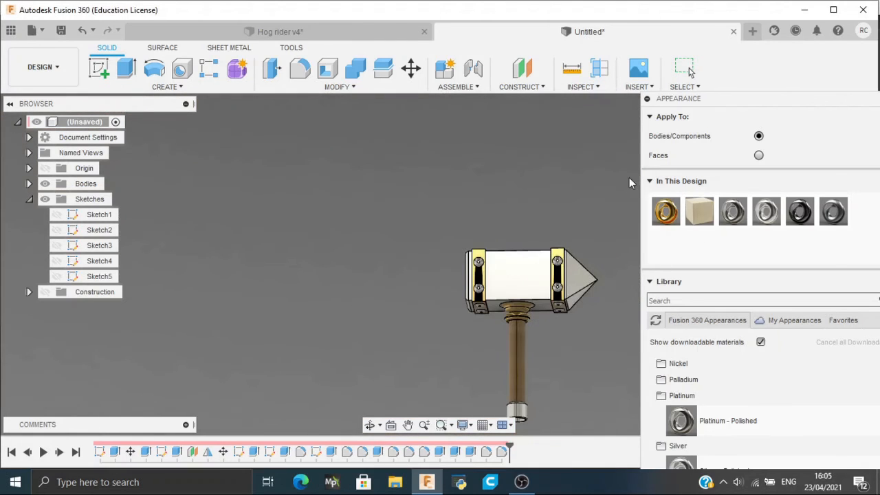
{"action": "key", "text": "Escape"}
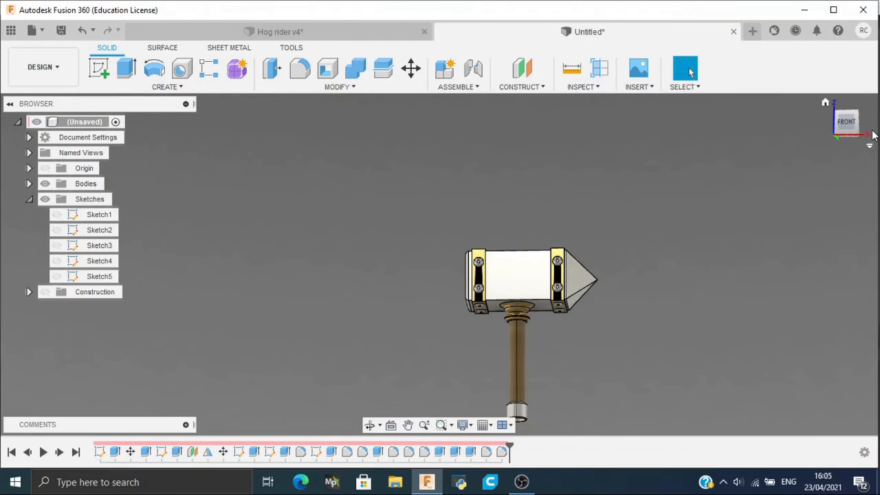
Step: Examine the finished hammer's head, straps, collar, handle and end cap from the front, back and side angles
{"action": "mouse_move", "coordinate": [847, 124]}
{"action": "left_mouse_down"}
{"action": "mouse_move", "coordinate": [694, 138]}
{"action": "mouse_move", "coordinate": [660, 165]}
{"action": "left_mouse_up"}
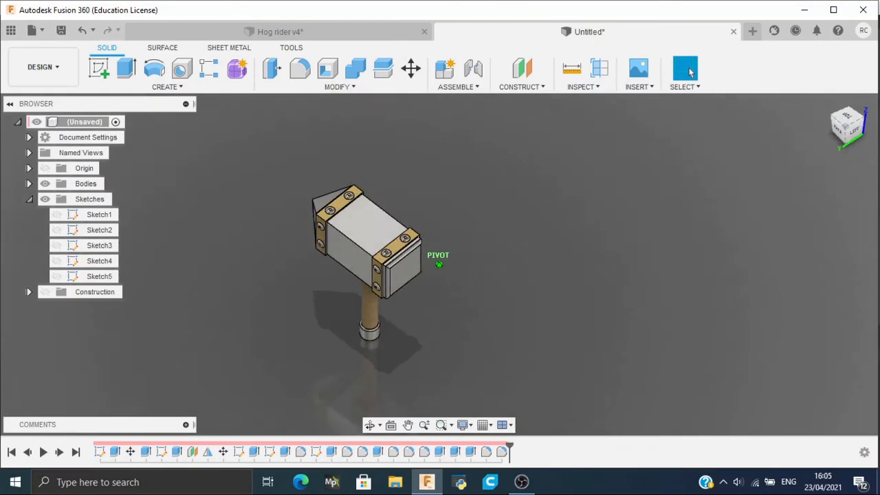
{"action": "left_click", "coordinate": [848, 135]}
{"action": "scroll", "coordinate": [528, 326], "scroll_direction": "down", "scroll_amount": 1}
{"action": "middle_click_drag", "start_coordinate": [528, 327], "coordinate": [737, 230]}
{"action": "scroll", "coordinate": [722, 232], "scroll_direction": "up", "scroll_amount": 5}
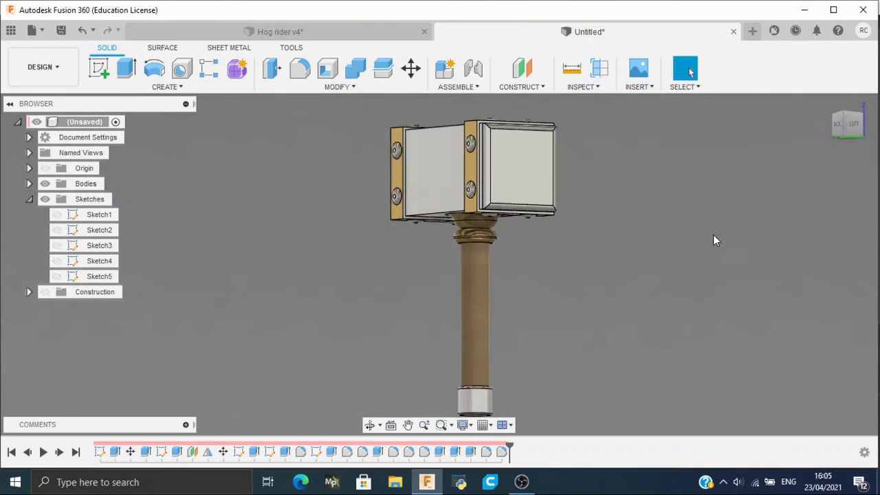
{"action": "scroll", "coordinate": [715, 225], "scroll_direction": "down", "scroll_amount": 2}
{"action": "mouse_move", "coordinate": [857, 117]}
{"action": "left_mouse_down"}
{"action": "mouse_move", "coordinate": [860, 136]}
{"action": "mouse_move", "coordinate": [878, 133]}
{"action": "mouse_move", "coordinate": [864, 101]}
{"action": "mouse_move", "coordinate": [853, 99]}
{"action": "mouse_move", "coordinate": [851, 115]}
{"action": "left_mouse_up"}
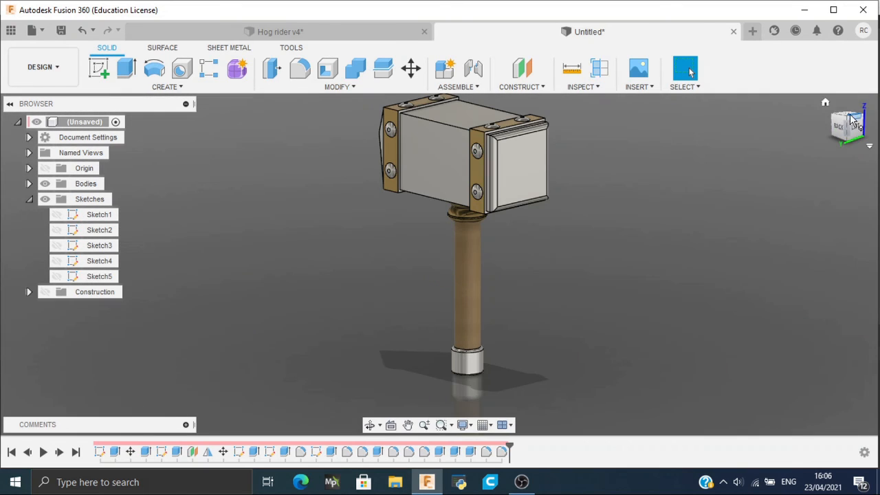
{"action": "middle_click_drag", "start_coordinate": [646, 226], "coordinate": [665, 242]}
{"action": "scroll", "coordinate": [666, 238], "scroll_direction": "down", "scroll_amount": 1}
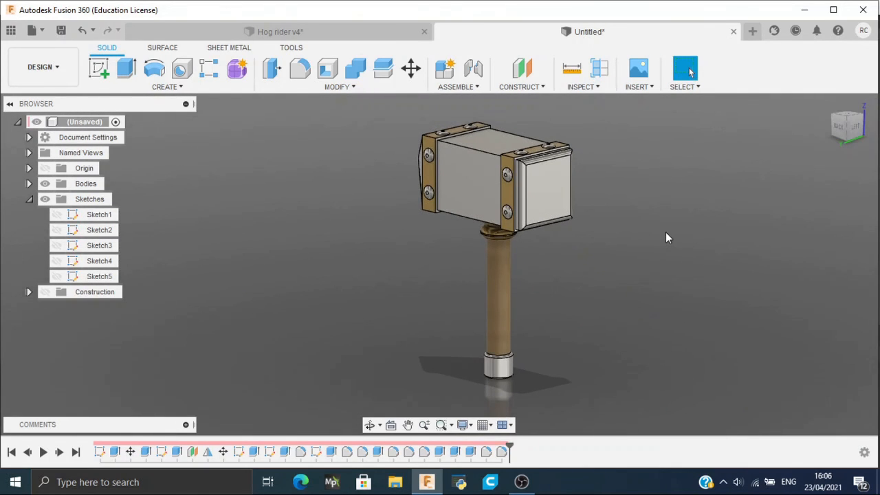